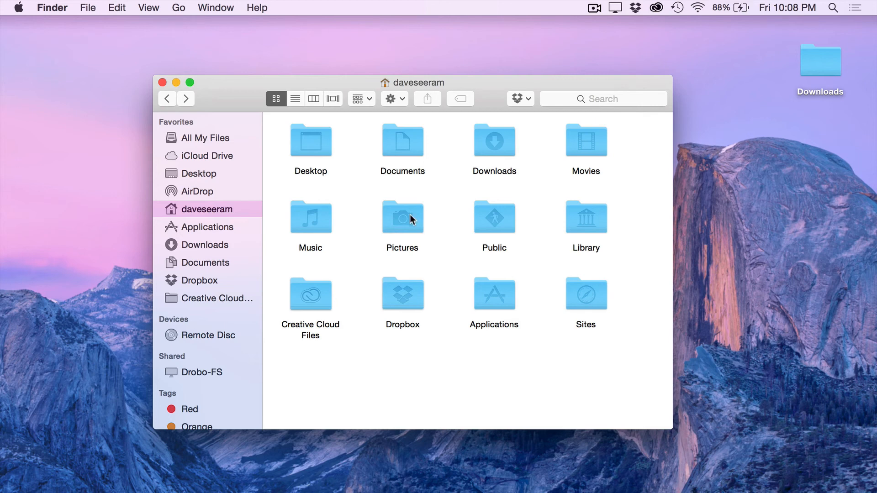
Move the PhotographyBB Artistry Actions folder from Downloads into the PS Actions folder inside Pictures, and close the Downloads window
double_click(417, 226)
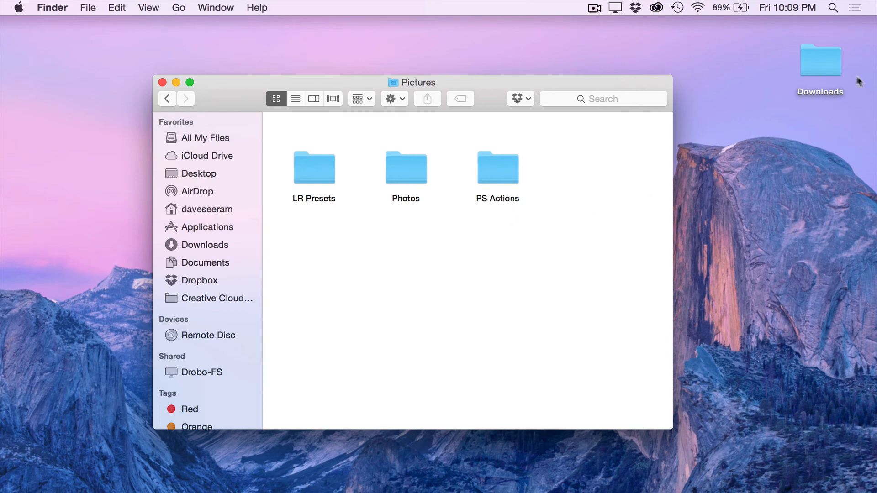
click(842, 73)
double_click(841, 73)
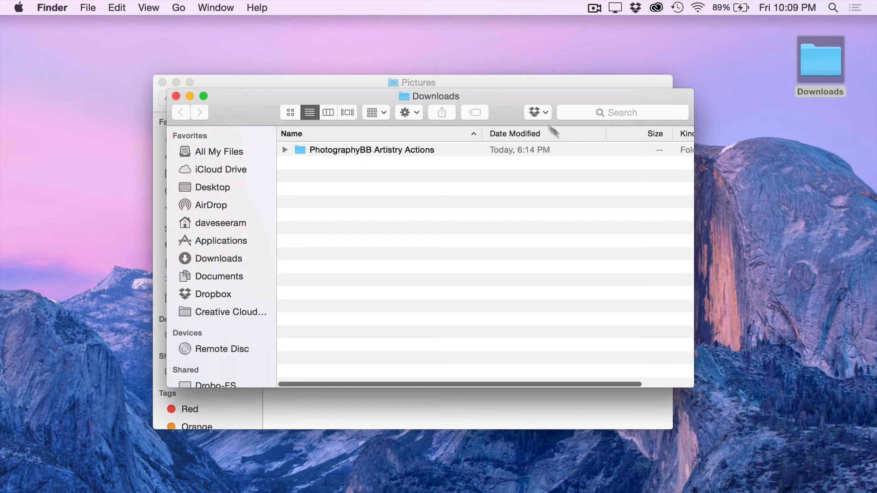
drag(528, 96, 726, 261)
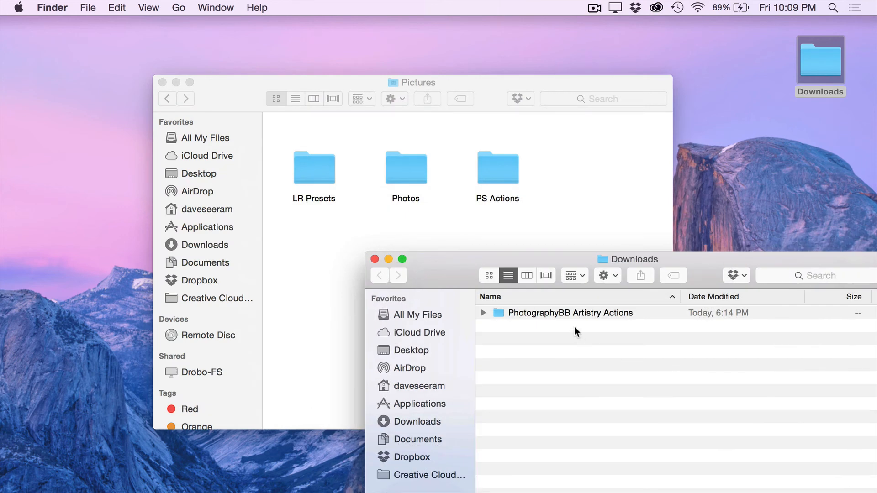
drag(575, 316, 489, 172)
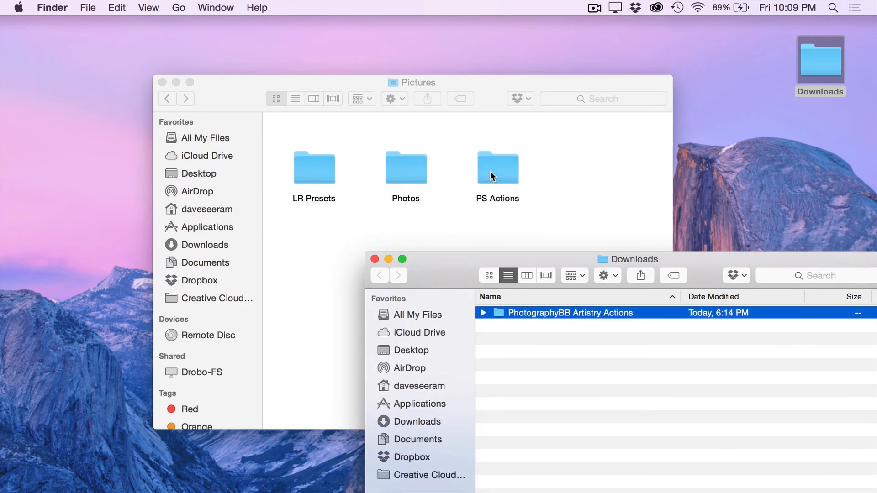
click(374, 259)
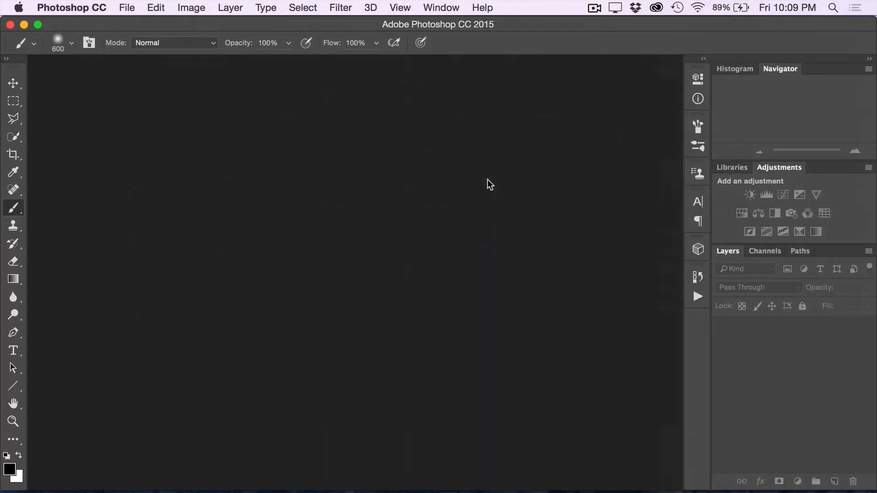
In Photoshop, load the action file PBB Dave Seeram Illustration.atn from the PhotographyBB Artistry Actions folder and collapse its set
click(430, 5)
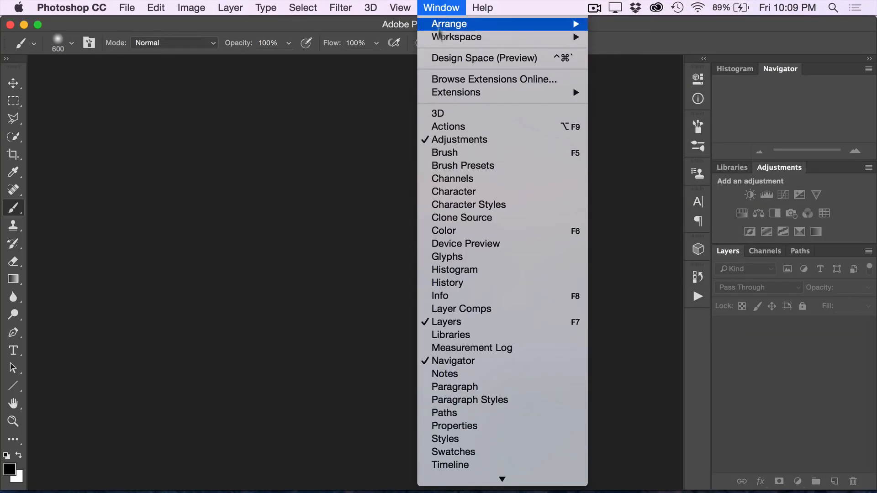
click(443, 127)
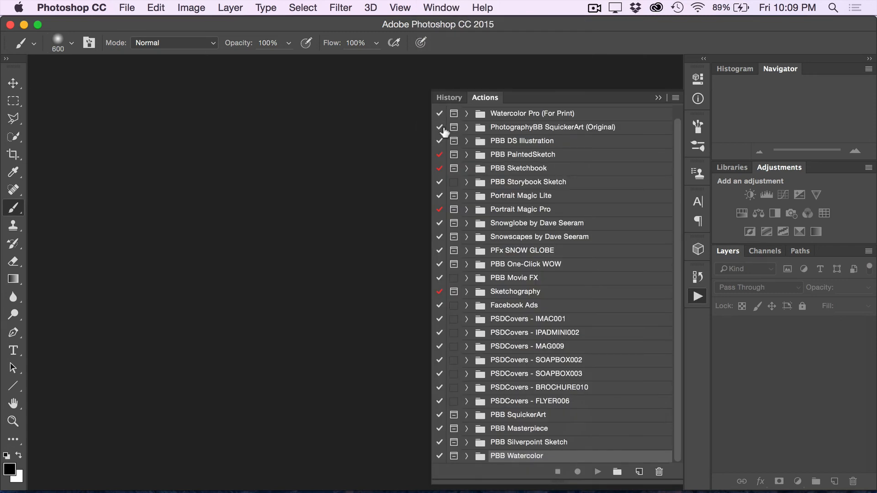
click(676, 98)
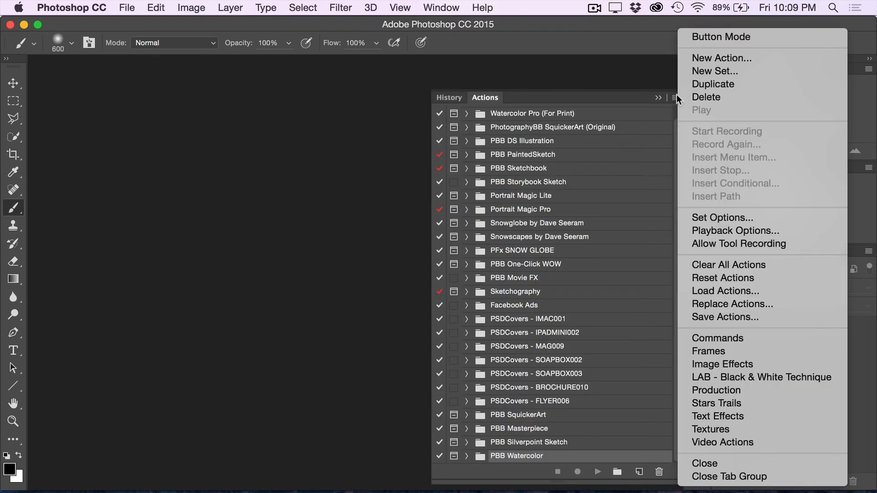
click(765, 291)
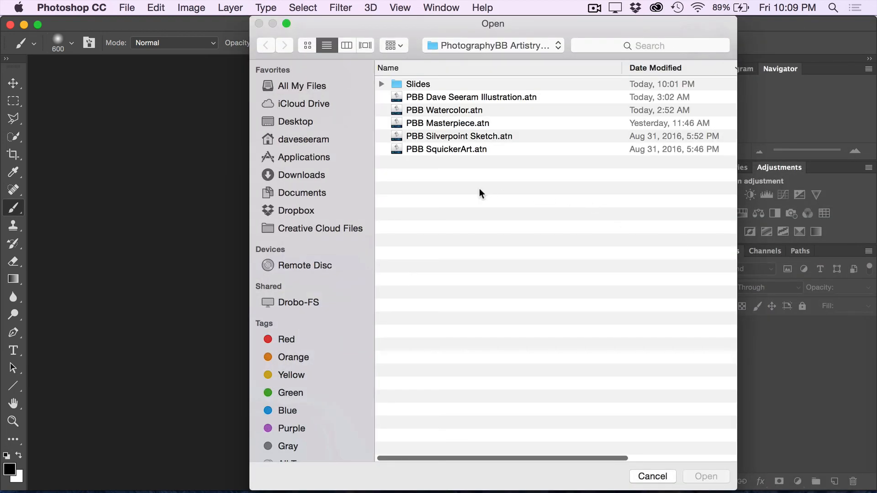
click(453, 98)
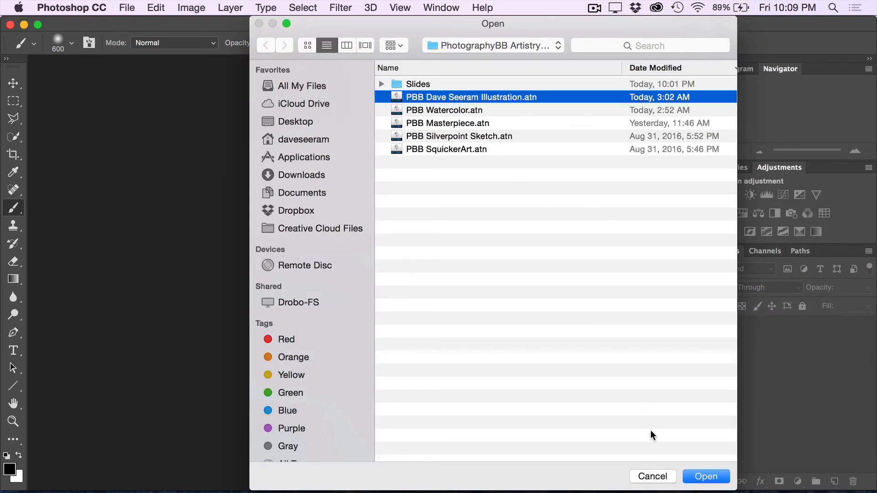
click(698, 478)
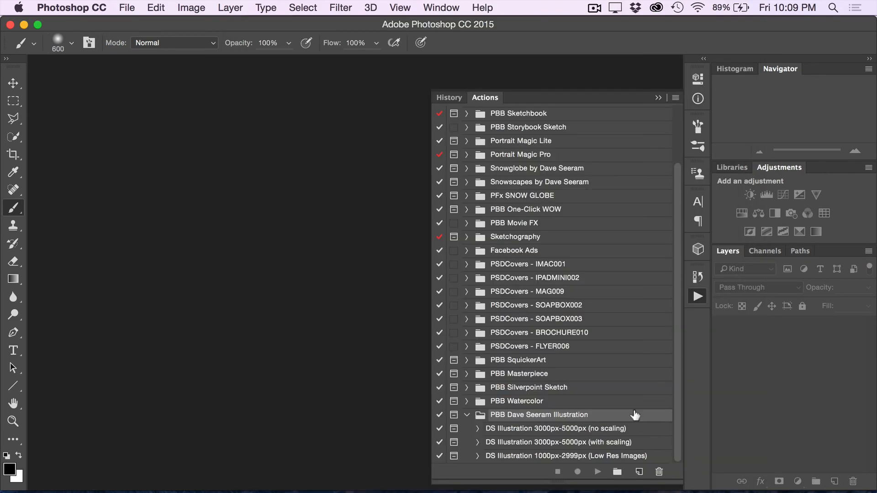
click(467, 416)
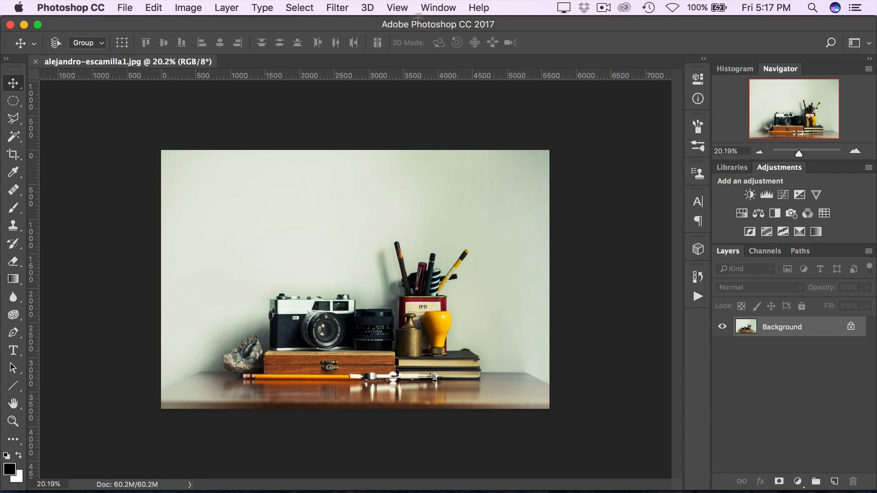
Show the list of actions and expand the PBB SquickerArt set
click(447, 8)
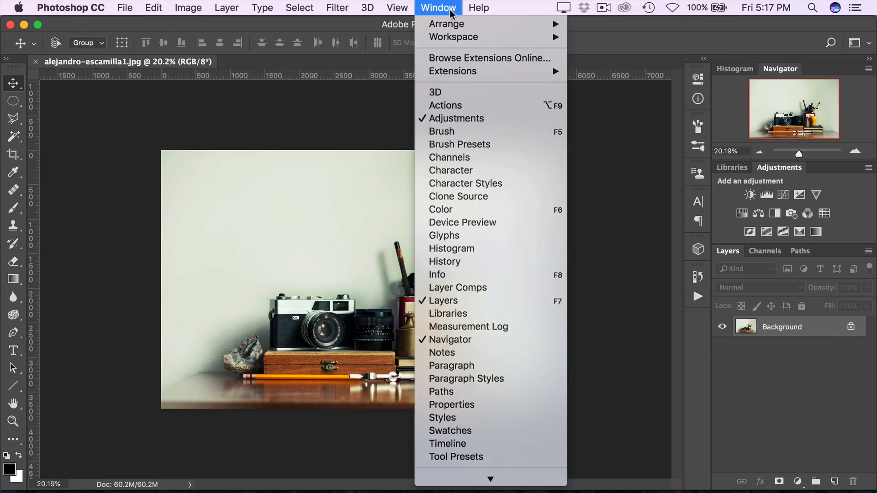
click(459, 106)
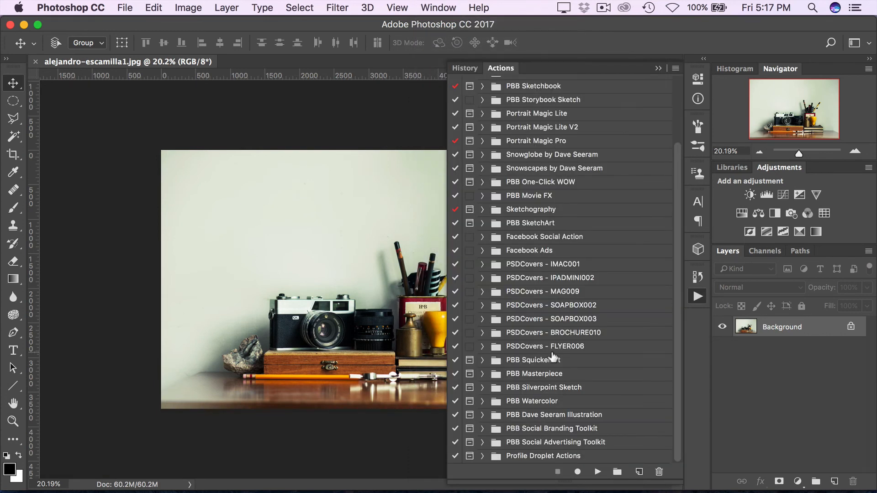
click(579, 362)
click(482, 361)
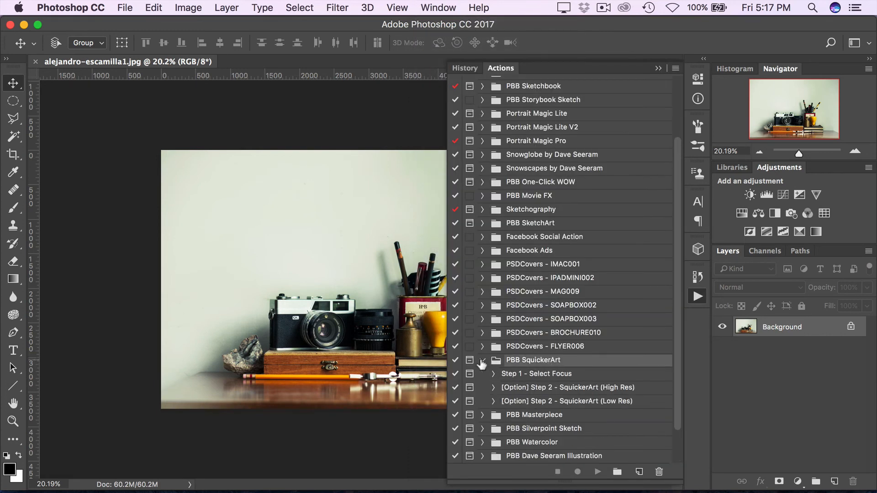
Examine the Step 1 - Select Focus action and the High Res and Low Res options for Step 2 in the PBB SquickerArt set
click(548, 375)
click(564, 389)
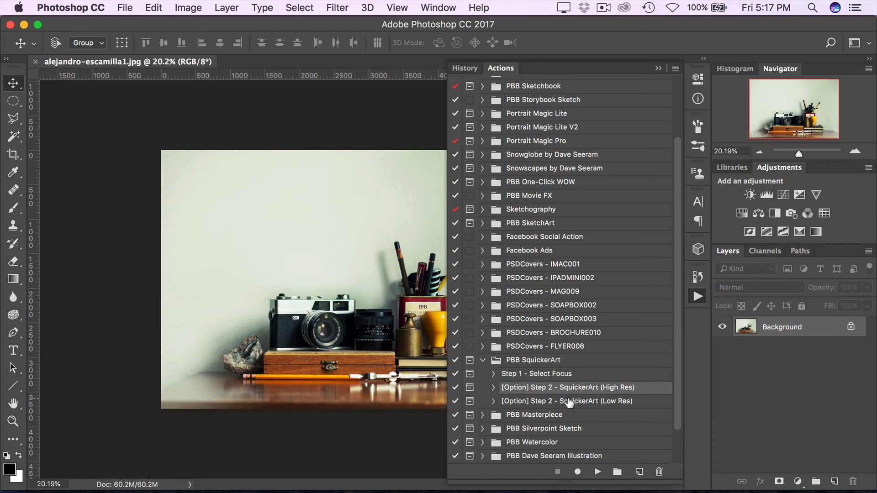
click(568, 401)
click(586, 375)
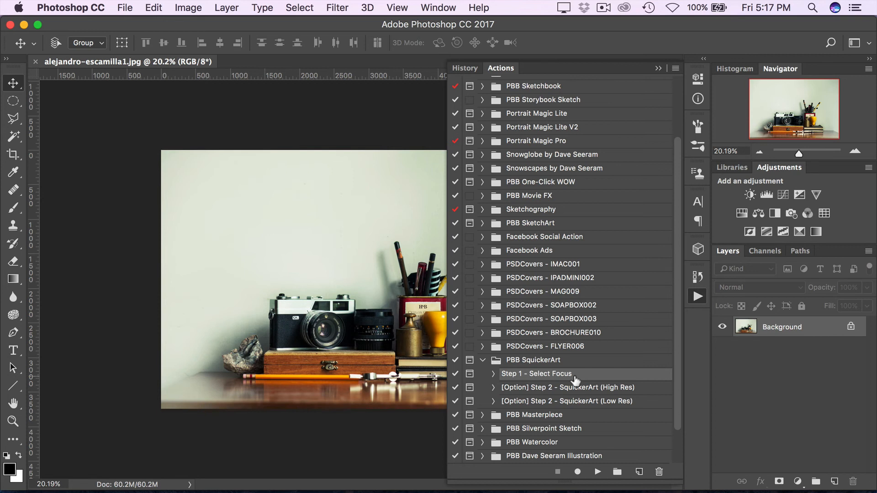
click(655, 390)
click(649, 404)
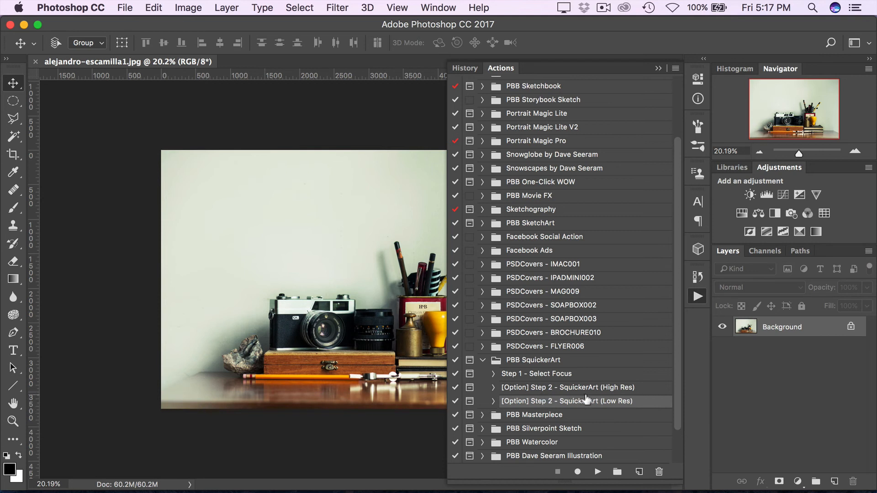
click(646, 391)
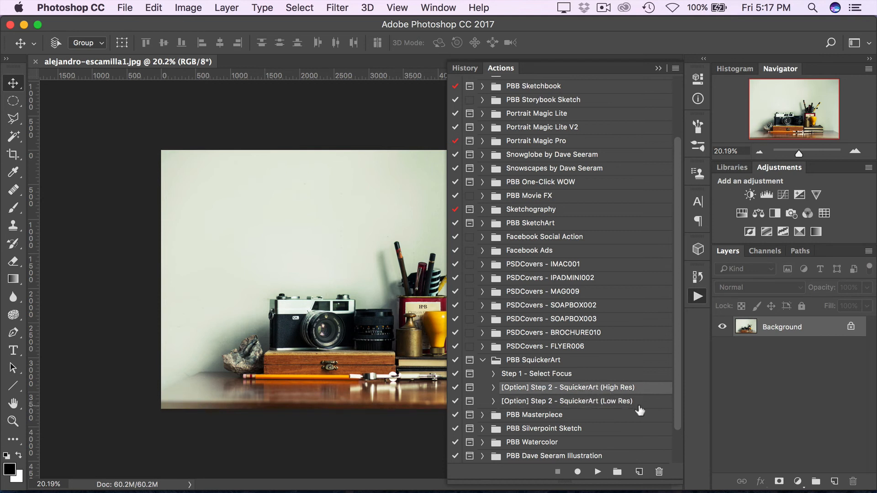
click(642, 403)
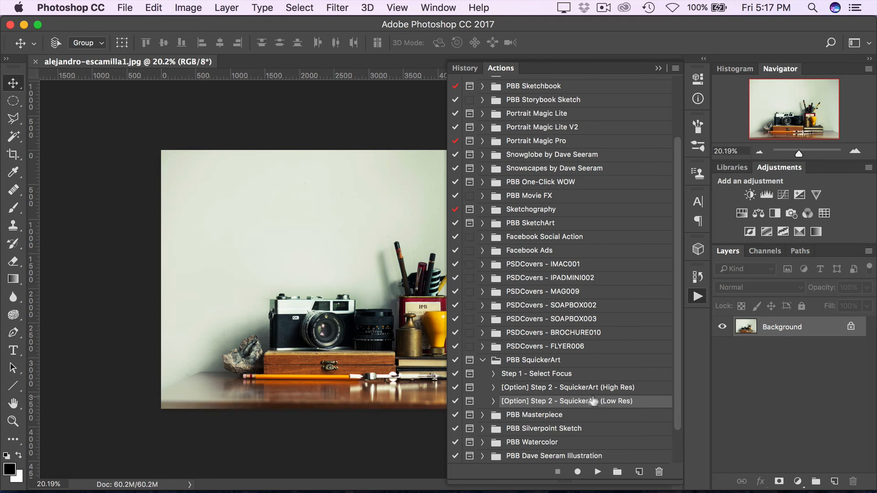
Run the Step 1 - Select Focus action on the camera photo and dismiss its instruction message
click(545, 376)
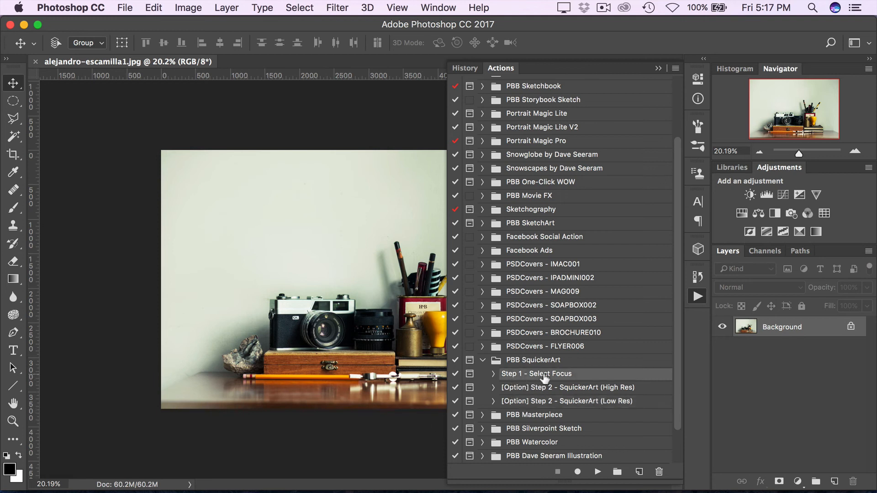
click(599, 473)
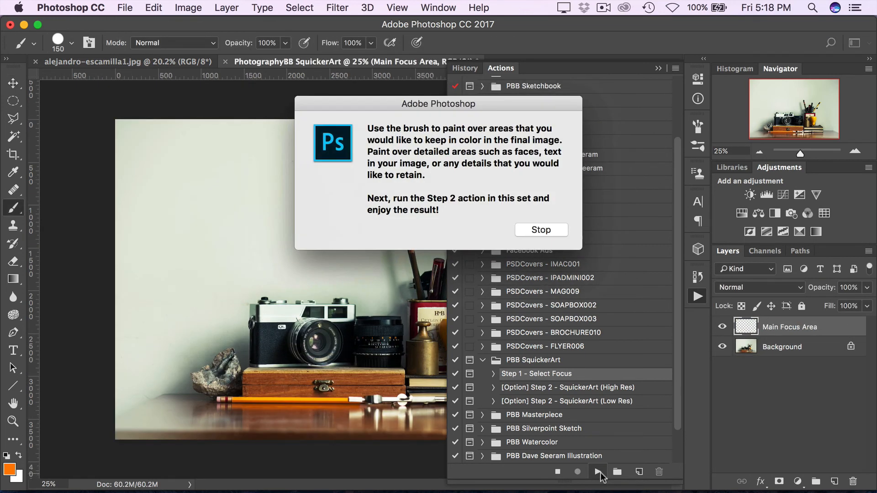
click(556, 231)
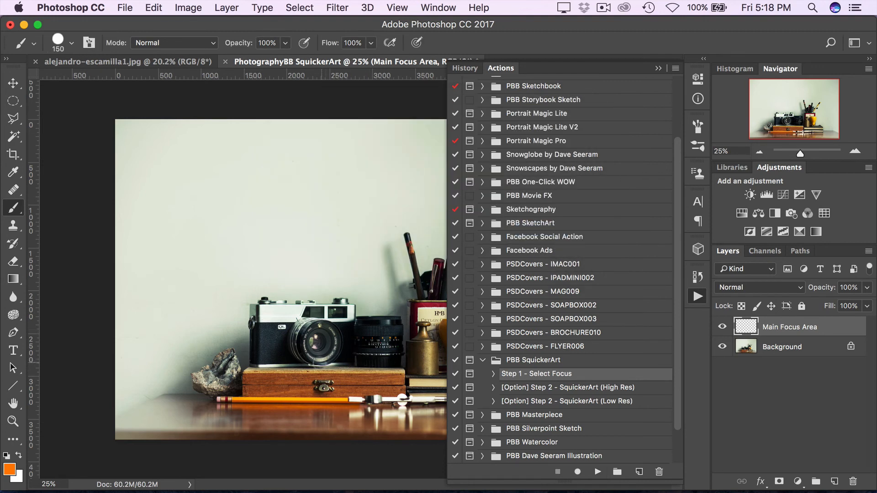
Paint over the camera's lens and body on the Main Focus Area layer with the 150 px brush, and check the brush settings
mouse_move(290, 356)
mouse_down()
mouse_move(301, 334)
mouse_move(286, 352)
mouse_move(288, 334)
mouse_move(269, 337)
mouse_move(270, 327)
mouse_move(273, 337)
mouse_move(319, 319)
mouse_move(295, 366)
mouse_move(331, 362)
mouse_move(316, 348)
mouse_move(328, 355)
mouse_move(303, 366)
mouse_move(324, 327)
mouse_move(262, 378)
mouse_move(270, 349)
mouse_up()
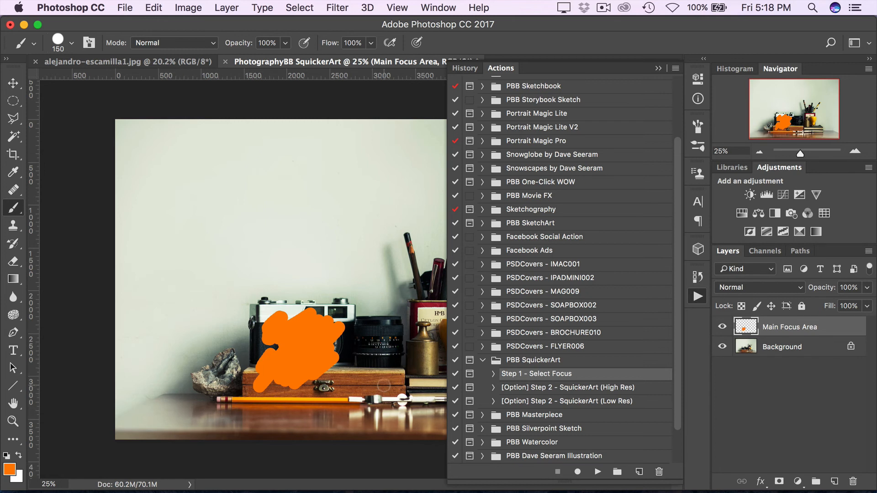
click(73, 43)
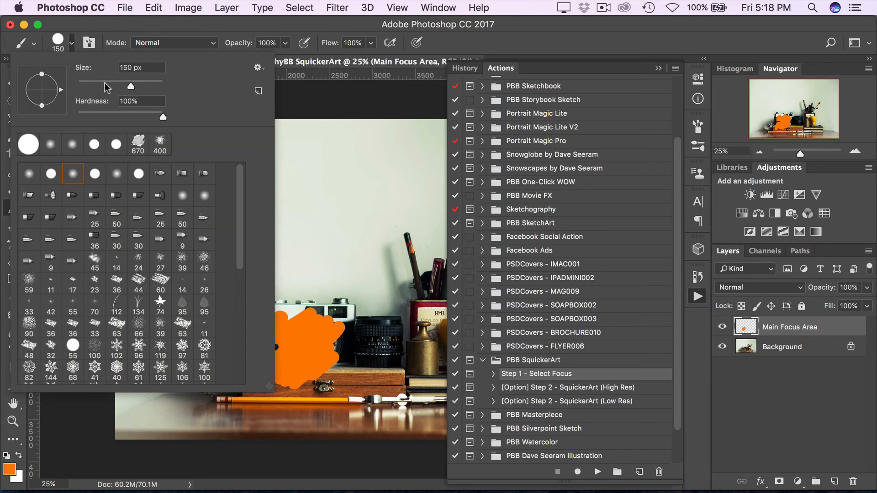
click(285, 43)
click(285, 44)
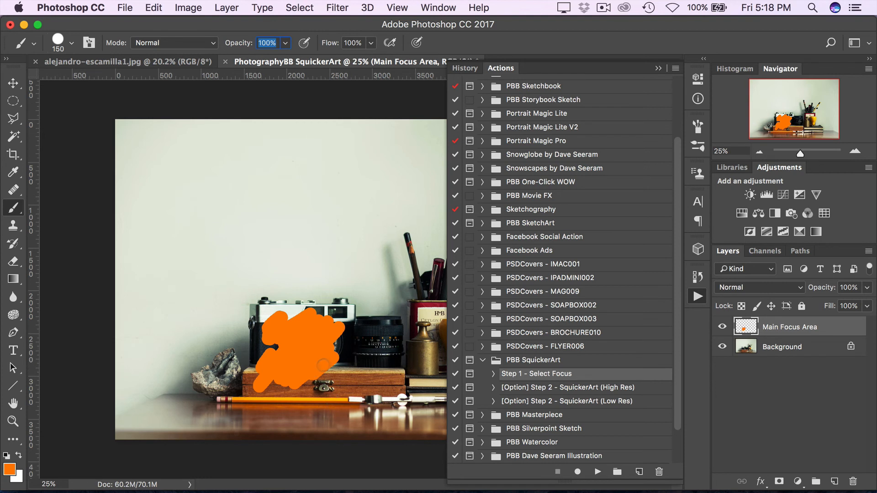
Paint over the spare lens, the pencil tin, its pencils and the wooden box, changing the brush size to 175 px
mouse_move(366, 368)
mouse_down()
mouse_move(395, 342)
mouse_move(396, 352)
mouse_move(417, 339)
mouse_move(437, 294)
mouse_move(417, 319)
mouse_move(428, 322)
mouse_move(431, 341)
mouse_move(394, 341)
mouse_move(356, 358)
mouse_move(427, 348)
mouse_move(437, 314)
mouse_up()
key(bracketright)
key(bracketright)
key(bracketright)
key(bracketright)
key(bracketright)
key(bracketleft)
key(bracketleft)
key(bracketleft)
key(bracketleft)
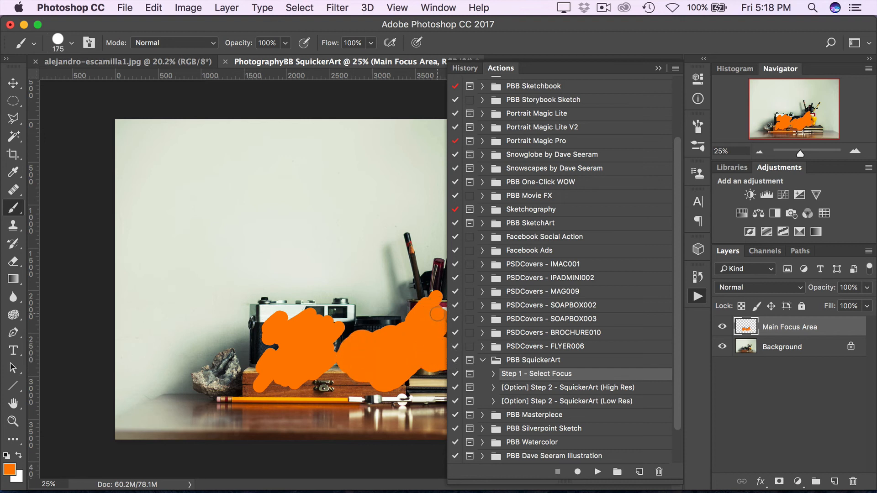
mouse_move(434, 279)
mouse_down()
mouse_move(426, 293)
mouse_move(413, 255)
mouse_up()
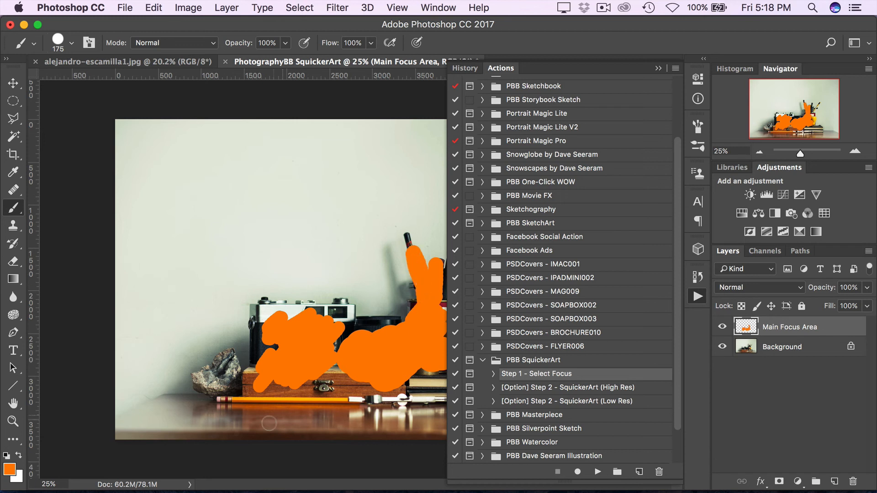
mouse_move(266, 397)
mouse_down()
mouse_move(313, 397)
mouse_move(275, 396)
mouse_move(289, 391)
mouse_move(276, 389)
mouse_move(333, 393)
mouse_move(319, 396)
mouse_move(319, 374)
mouse_move(271, 385)
mouse_move(346, 370)
mouse_move(320, 364)
mouse_up()
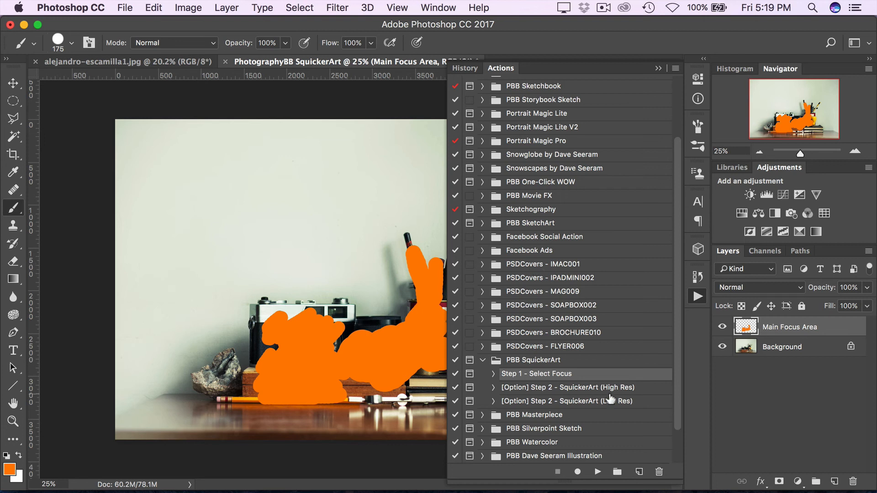
Run the [Option] Step 2 - SquickerArt (High Res) action on the painted image and dismiss its completion message
click(580, 404)
click(649, 391)
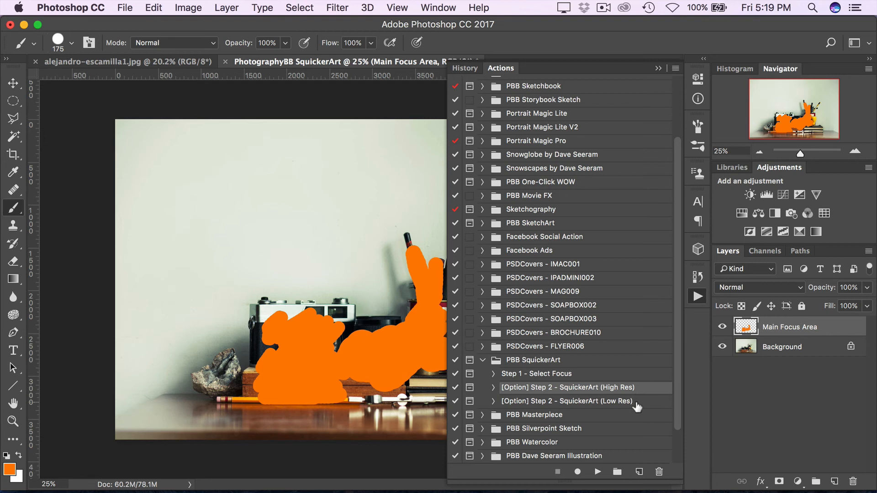
click(598, 472)
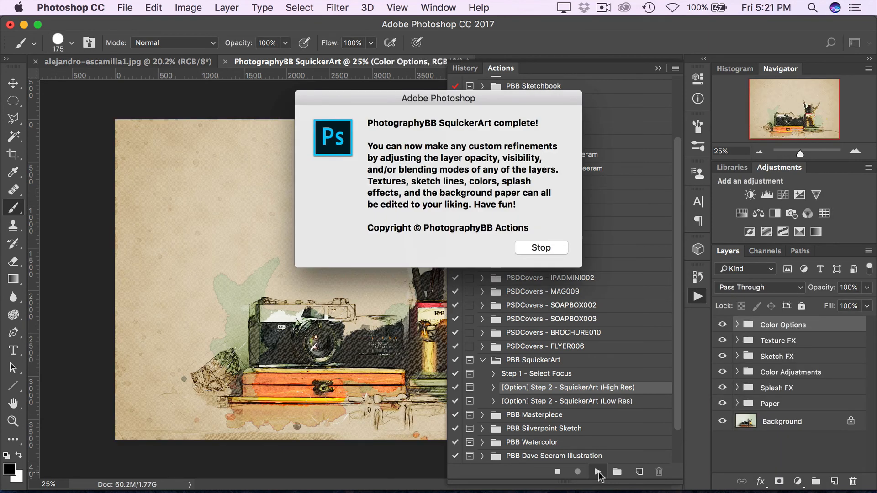
click(558, 251)
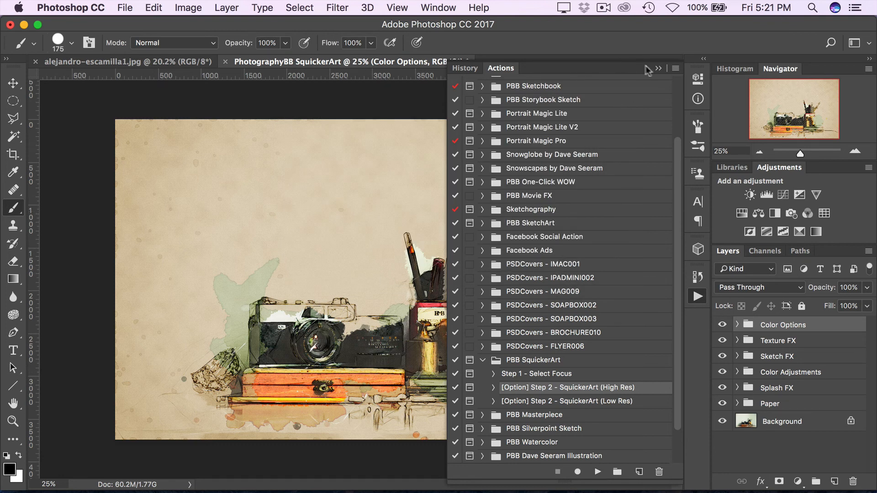
Collapse the list of actions and inspect the finished artwork's paper texture, sketch lines and splashes at 100% zoom
click(658, 69)
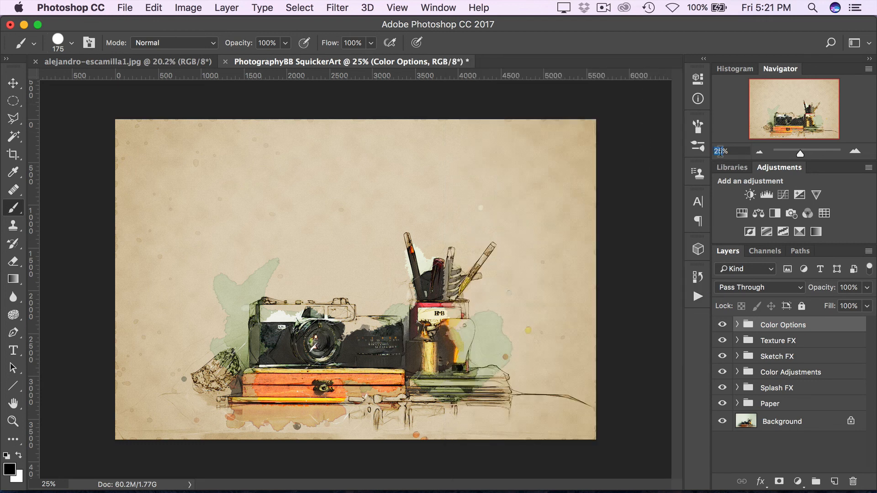
key(super+1)
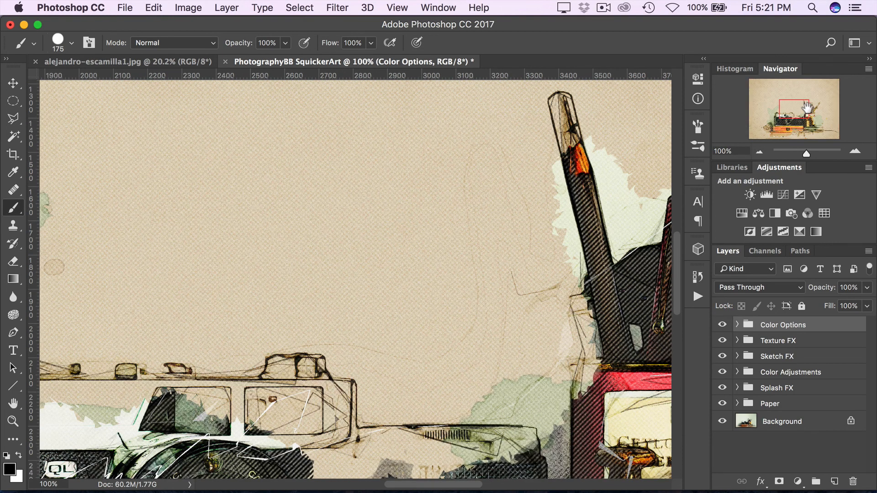
mouse_move(807, 109)
mouse_down()
mouse_move(797, 120)
mouse_move(788, 107)
mouse_up()
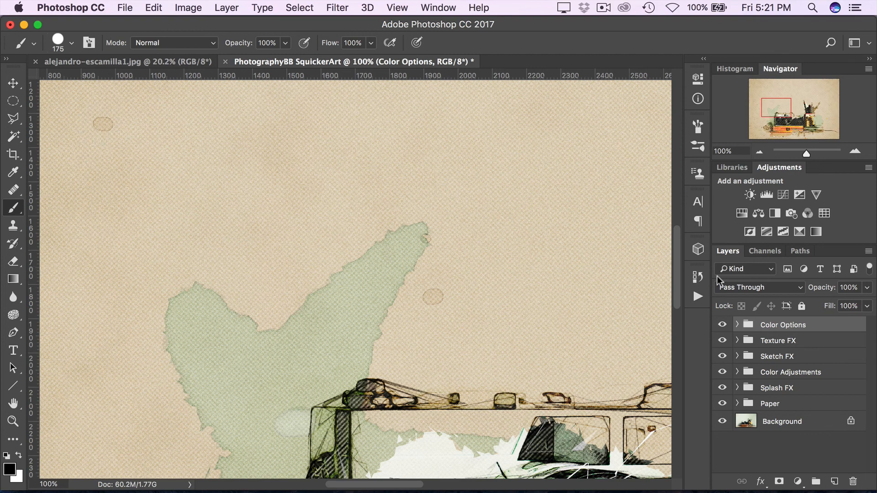
Examine the sketch, halftone and splash details around the camera lens, wooden box and pine cone, finishing at 75% zoom
drag(784, 107, 801, 116)
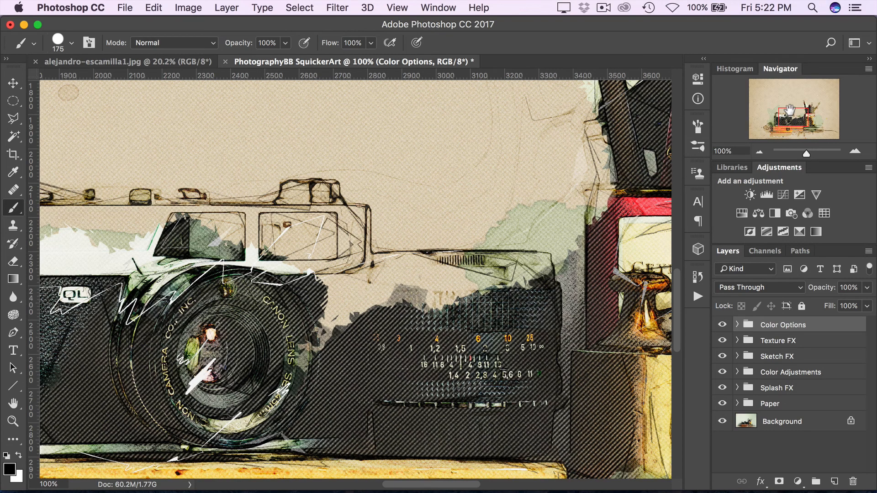
drag(789, 113, 790, 123)
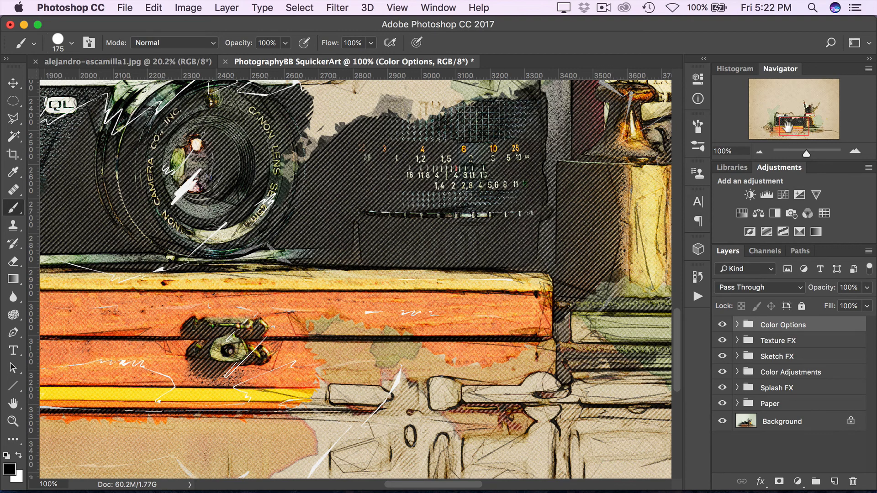
drag(788, 126, 771, 115)
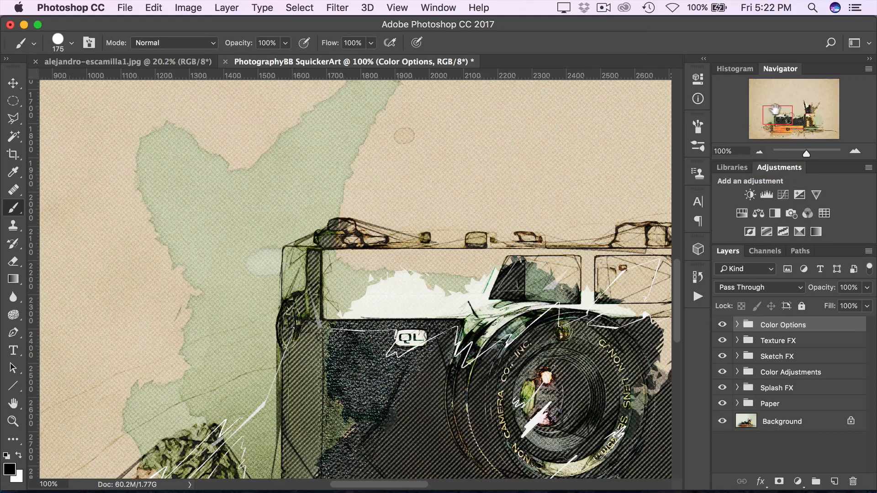
drag(779, 113, 777, 125)
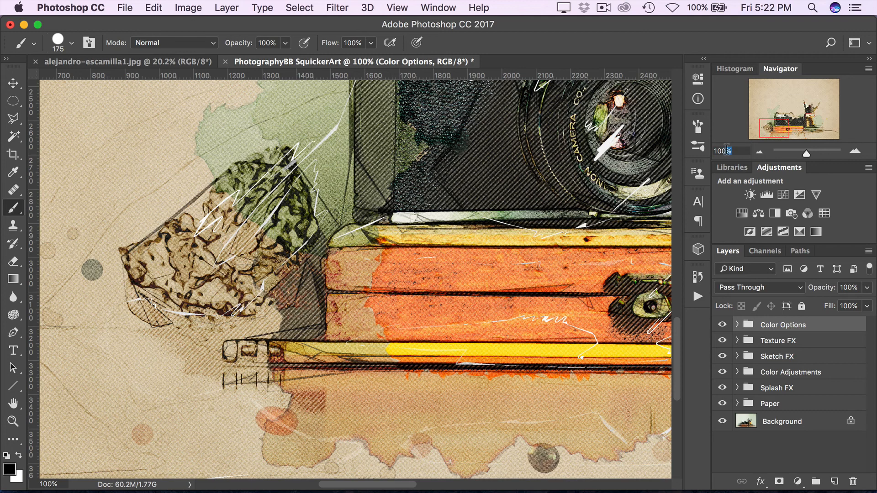
double_click(727, 150)
text(75)
key(Return)
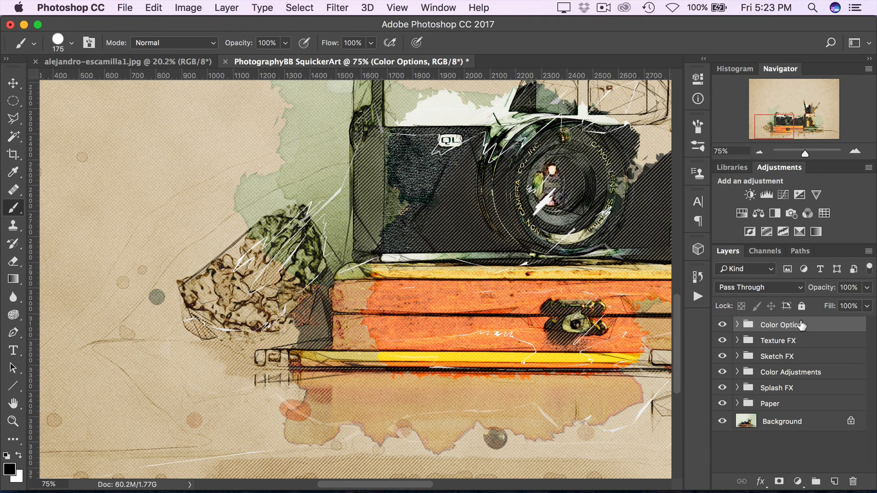
Expand the Color Options group and preview the Black & White and Color Option 1 layers one at a time
click(737, 325)
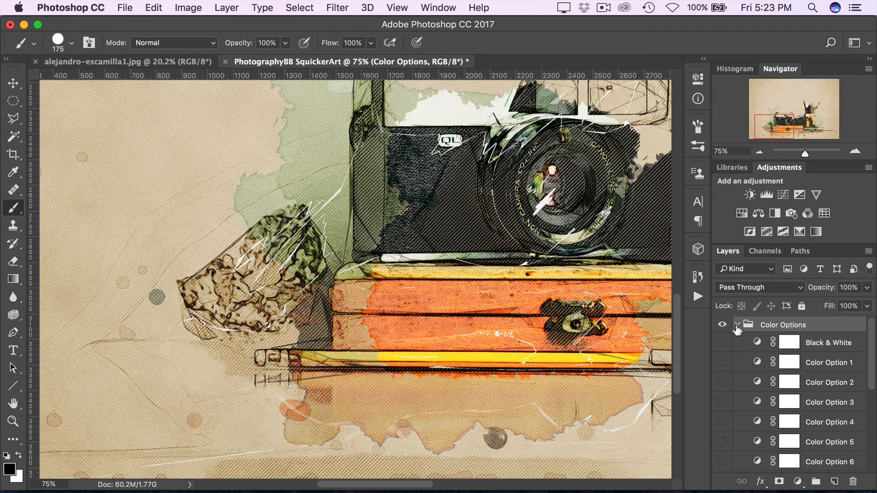
click(737, 325)
click(737, 325)
click(722, 342)
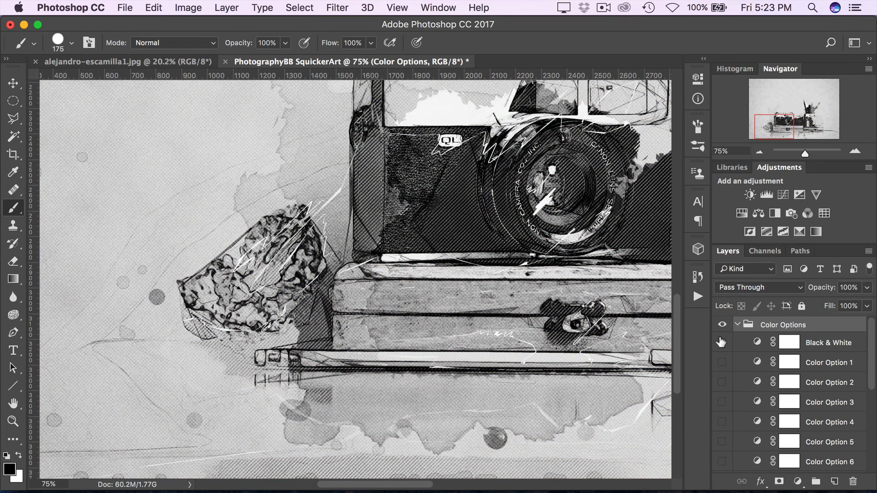
click(721, 343)
click(721, 362)
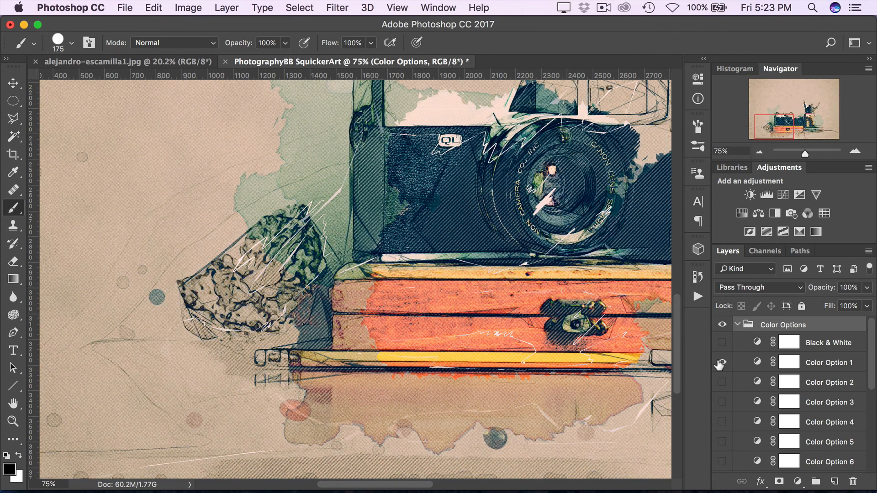
click(721, 363)
Preview Color Option 2, Color Option 3 and Color Option 5 one at a time, and collapse the Color Options group
click(721, 382)
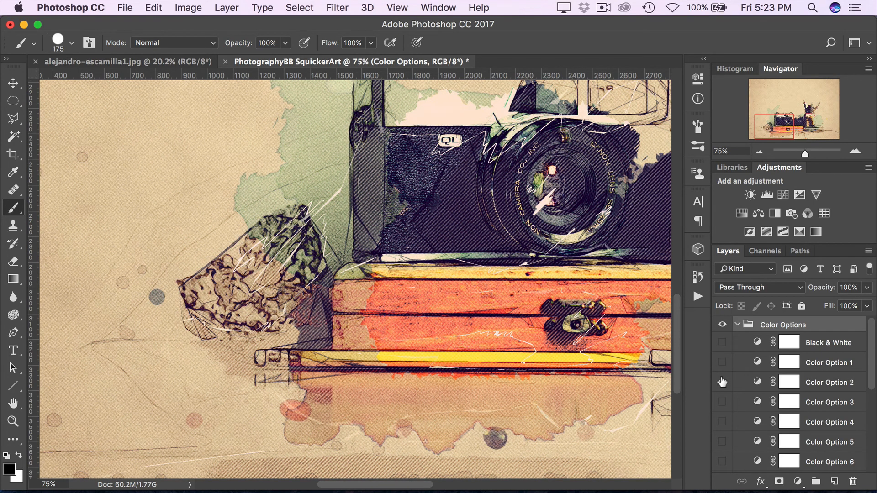
click(721, 382)
click(721, 402)
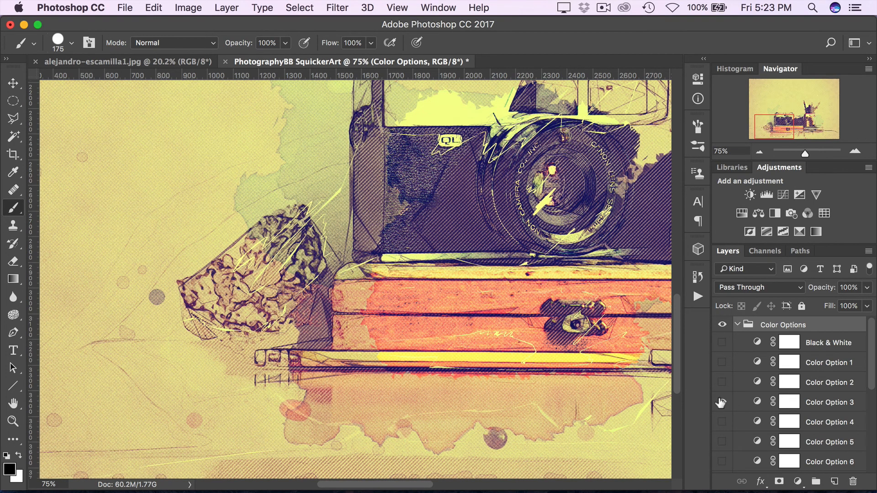
click(722, 402)
click(721, 442)
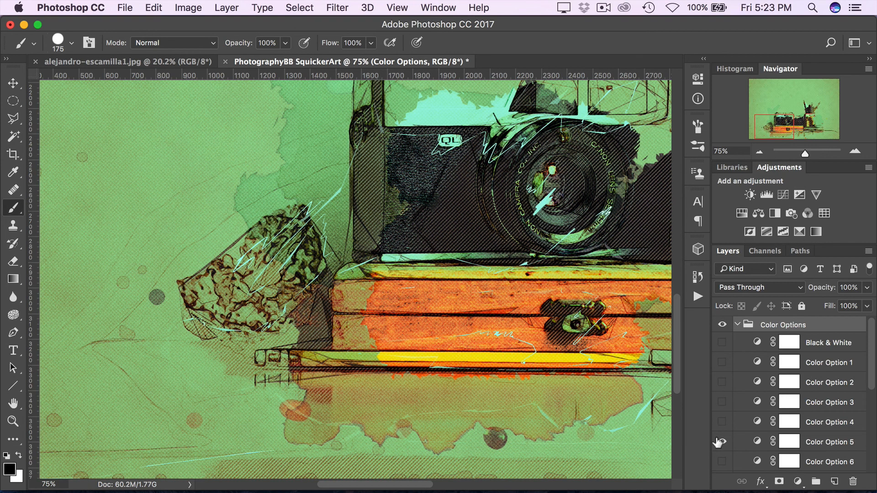
click(722, 442)
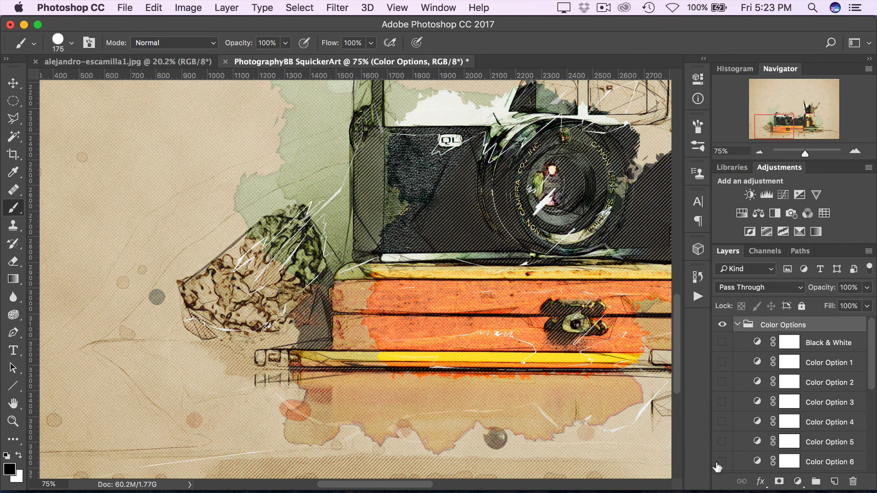
click(737, 324)
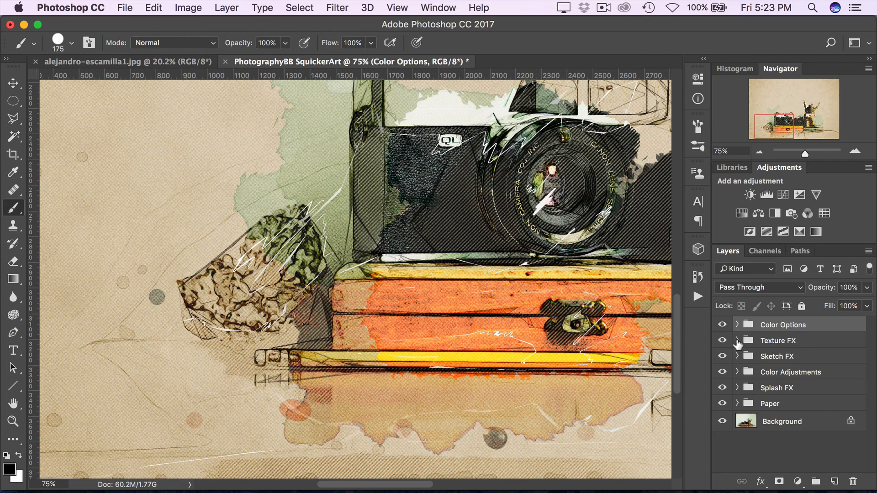
Expand the Texture FX group and compare the artwork with and without the Vignette and Old Paper Texture layers
click(738, 341)
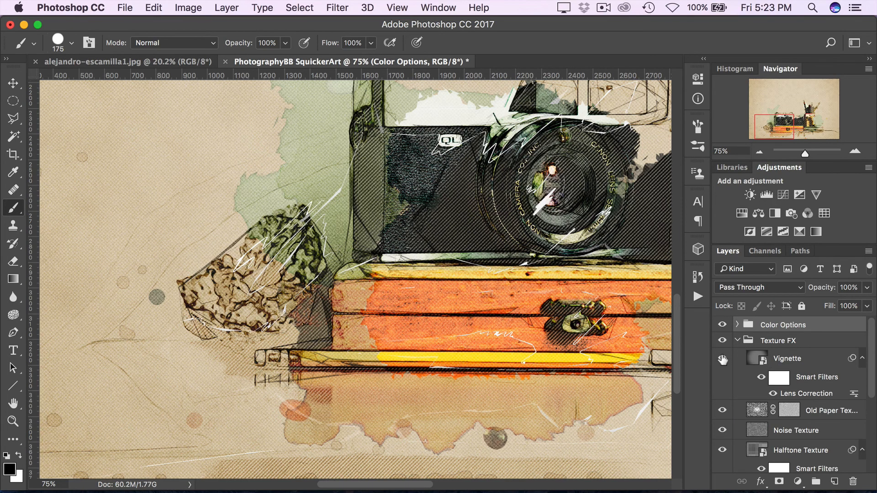
click(723, 360)
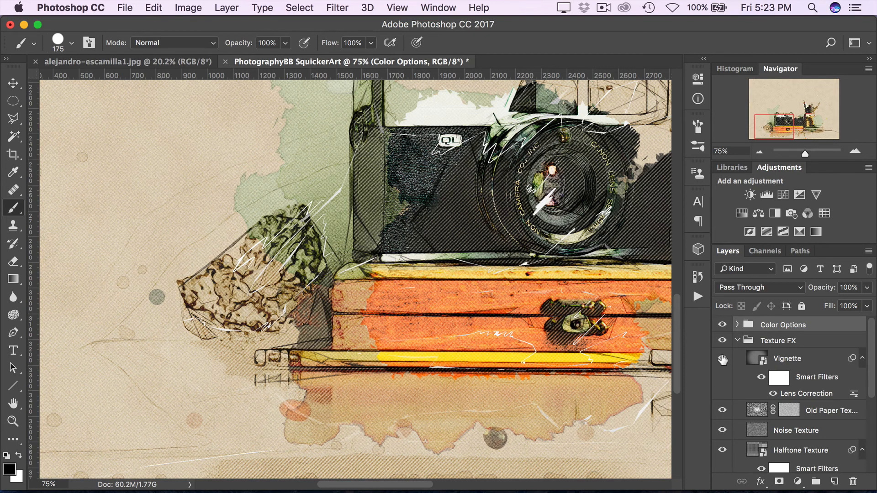
click(723, 360)
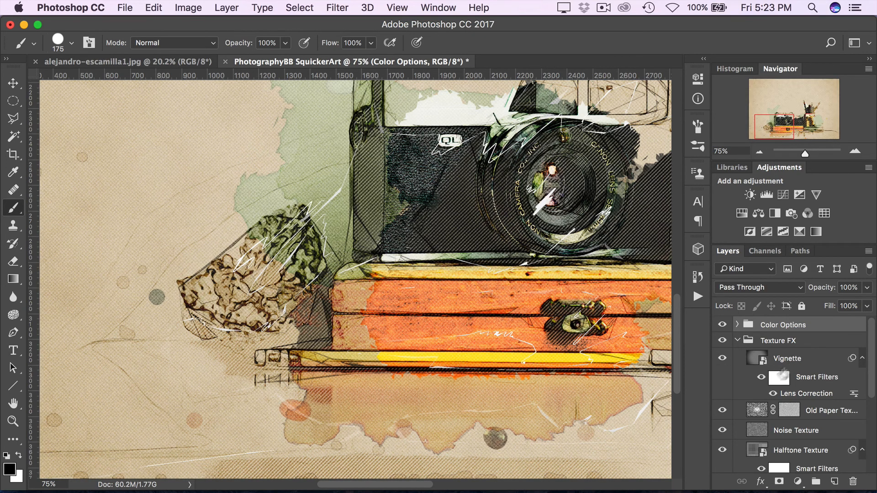
click(754, 408)
click(722, 411)
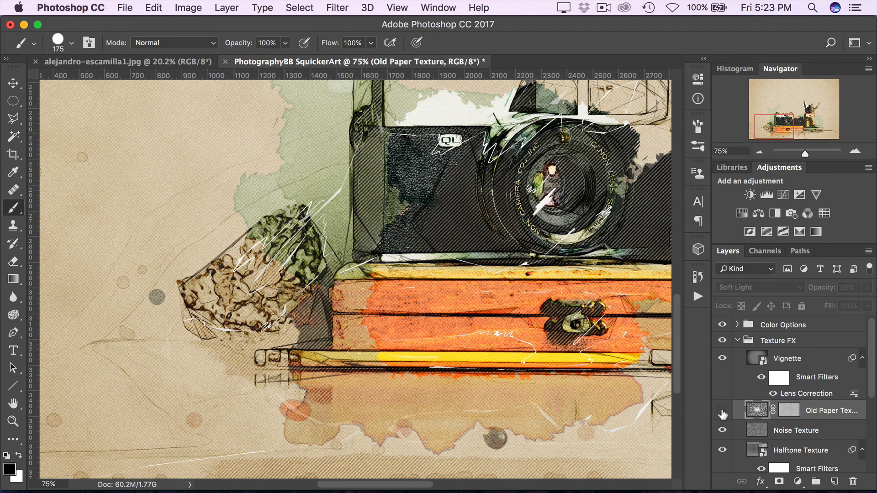
click(722, 410)
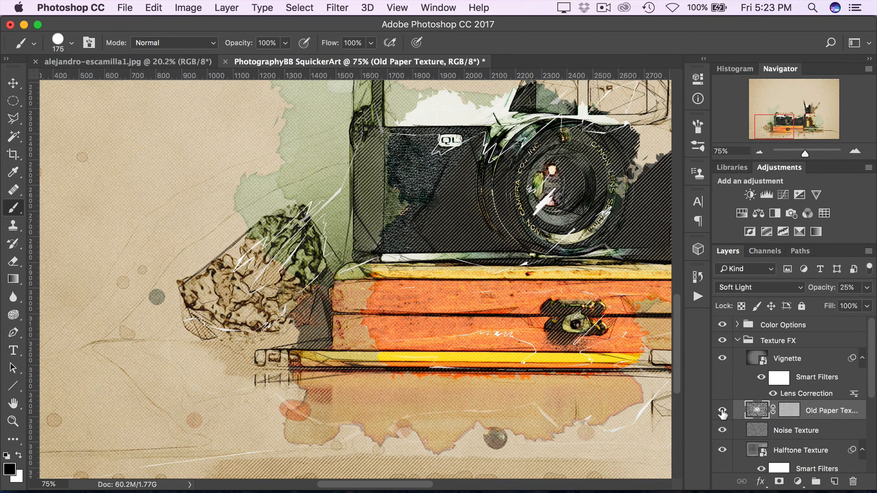
click(722, 410)
click(722, 411)
Try a 26% opacity on the Noise Texture layer, and settle its opacity at 21%
click(794, 432)
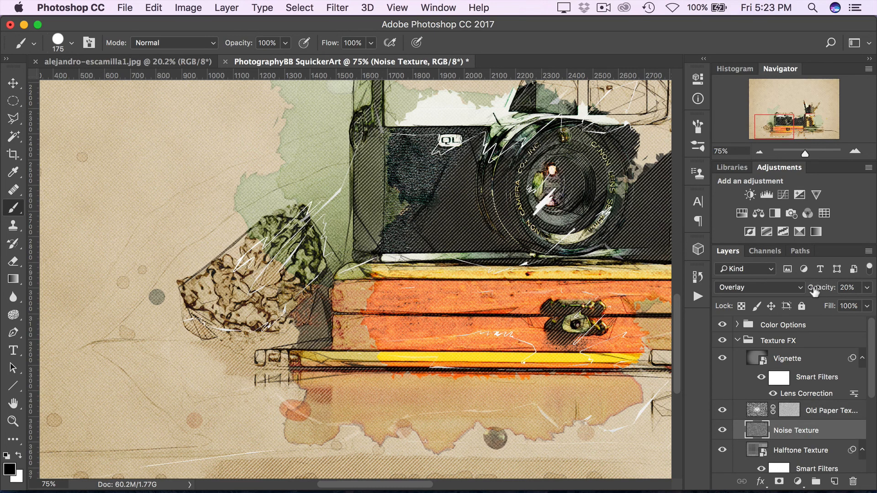
click(845, 288)
key(Return)
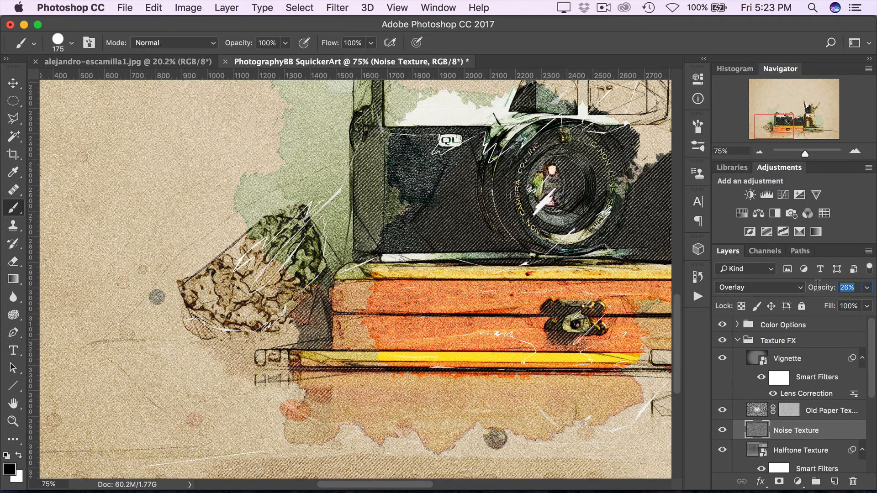
drag(818, 283, 814, 286)
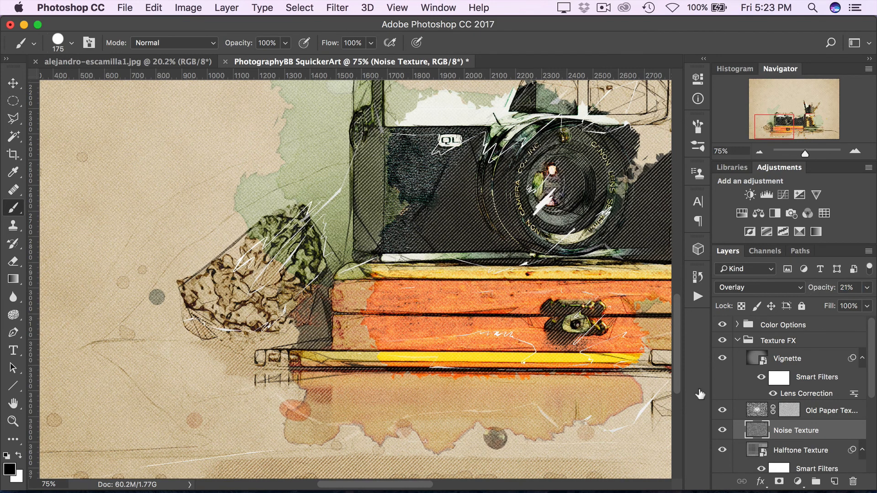
Compare the artwork with and without the Halftone Texture layer
click(797, 451)
click(722, 431)
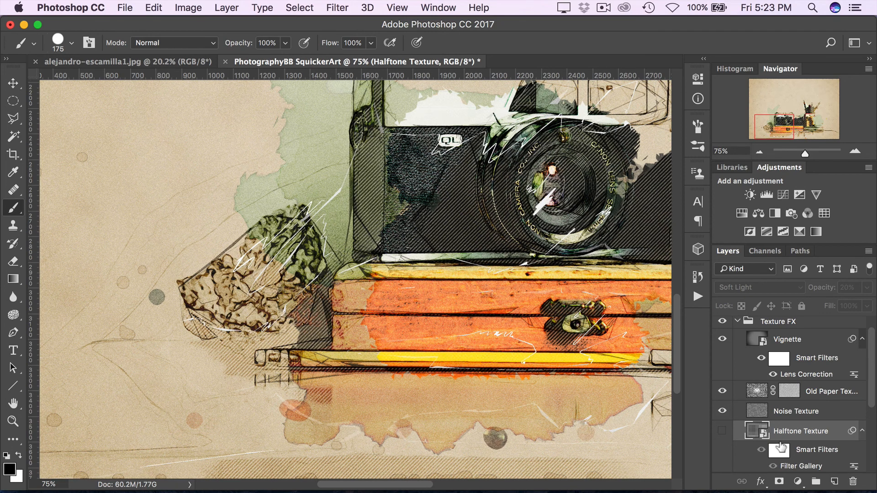
click(723, 432)
click(722, 432)
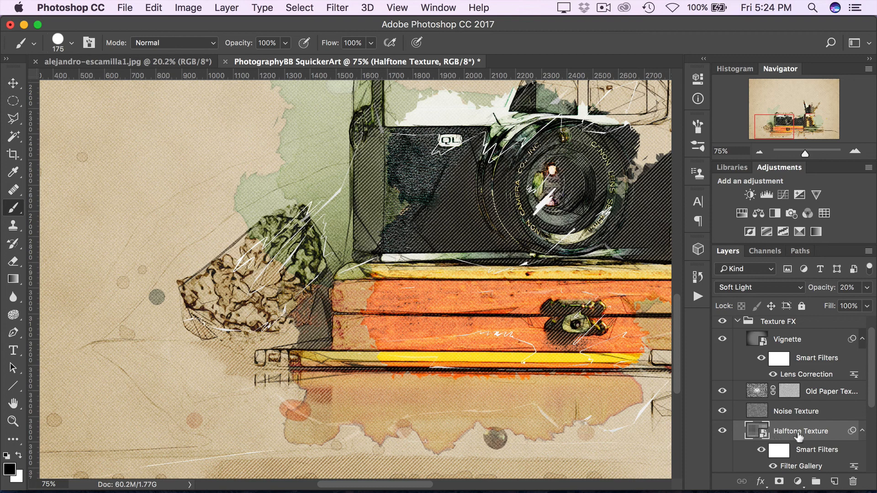
Preview the hidden Add More layer above Splatter Texture on the area around the pine cone at 100% zoom
scroll(777, 429, down, 3)
click(723, 424)
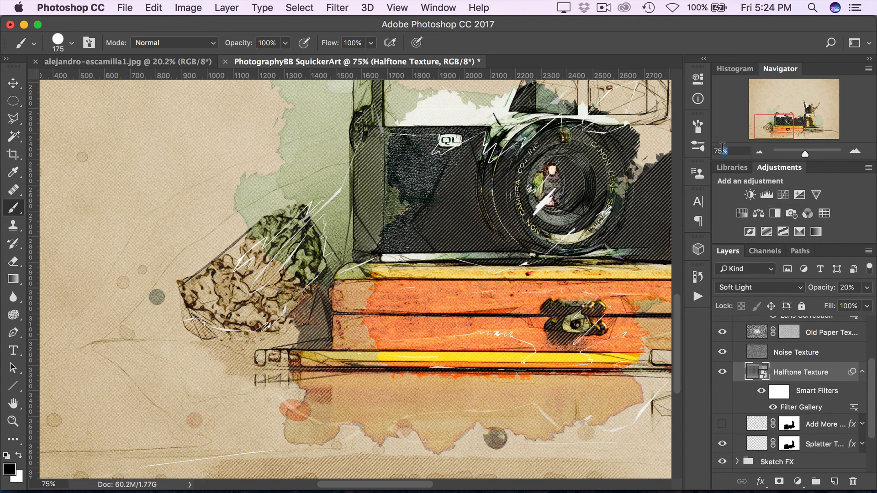
key(Return)
drag(783, 131, 778, 124)
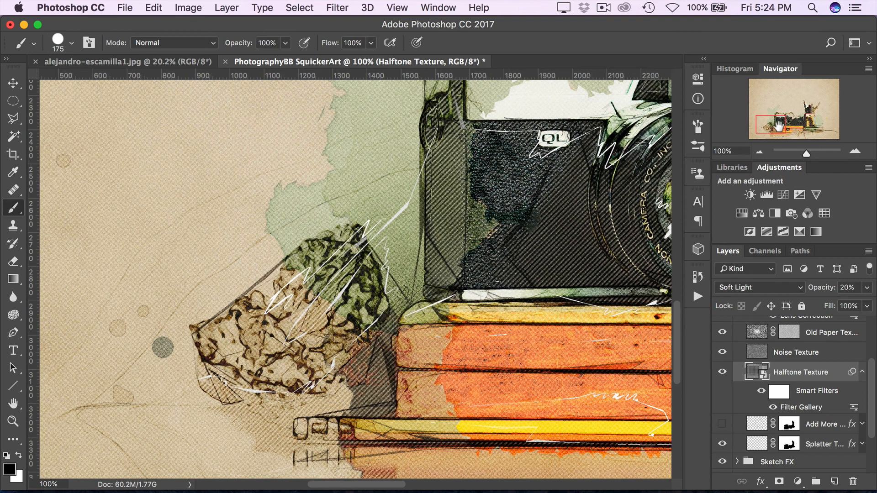
click(723, 425)
Compare the background around the pine cone with and without the Splatter Texture layer
click(825, 446)
click(722, 444)
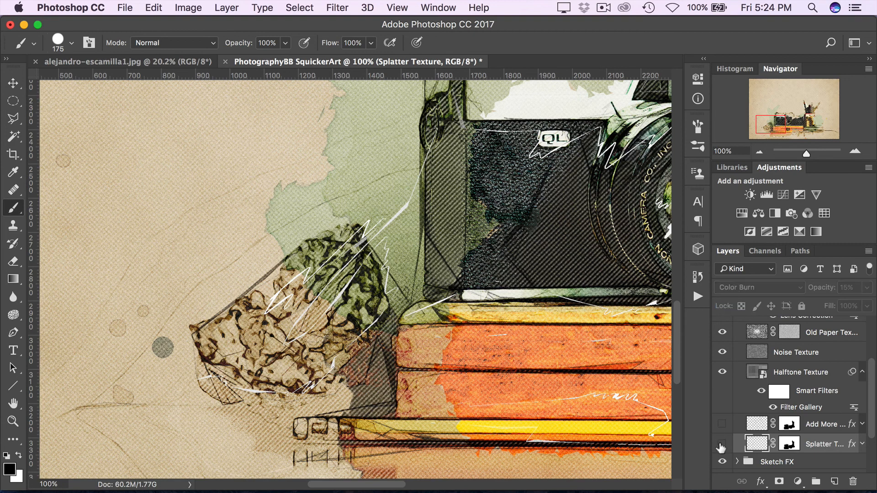
click(722, 444)
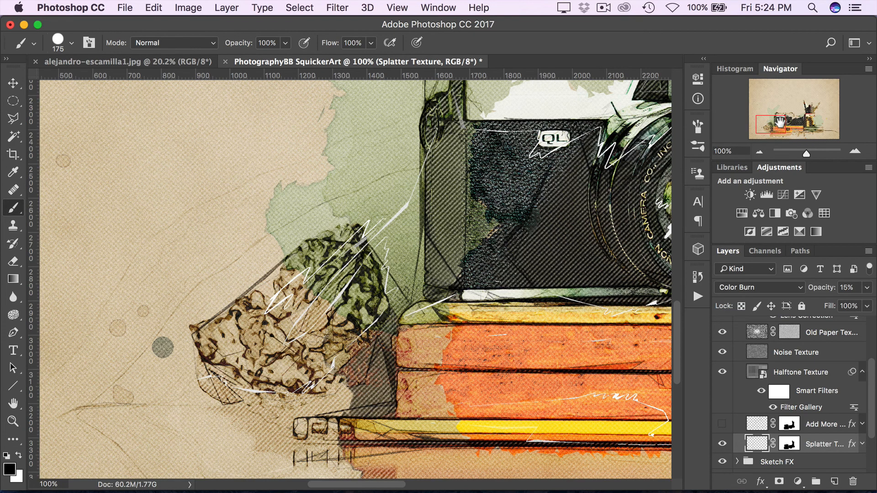
drag(780, 122, 773, 123)
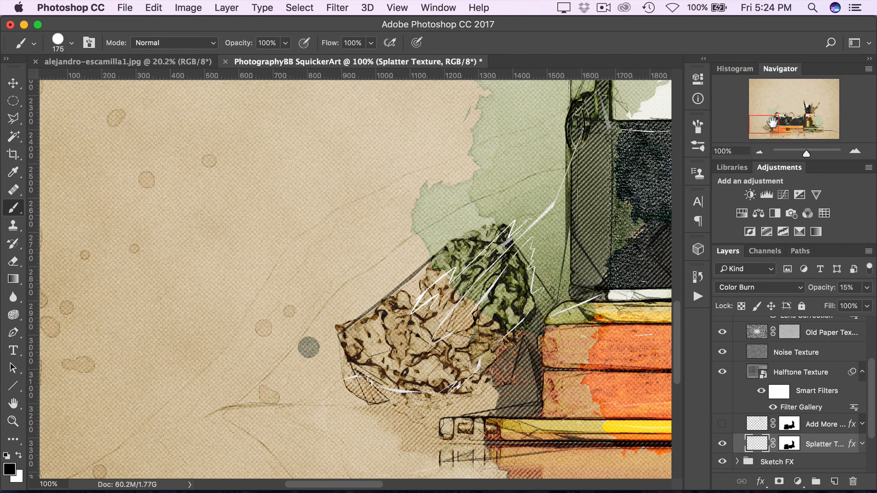
click(723, 445)
click(722, 445)
drag(770, 124, 781, 128)
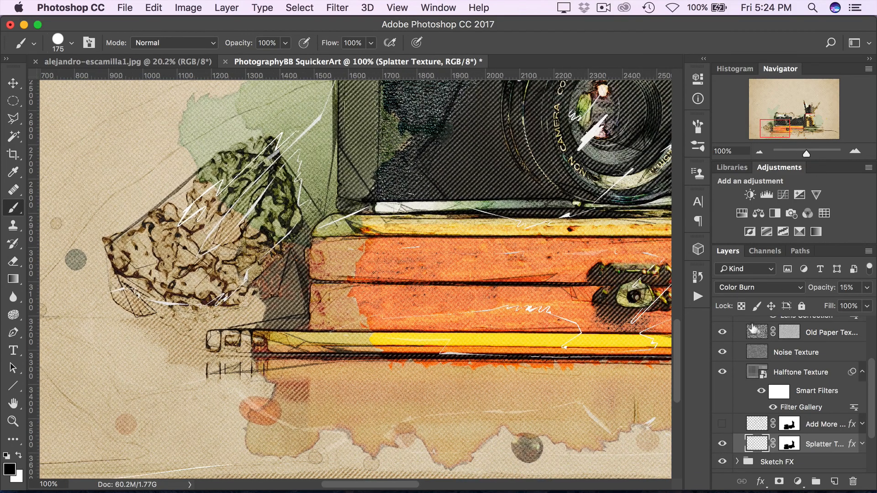
Collapse the Texture FX group, expand the Sketch FX group and look through its layers
scroll(750, 329, up, 3)
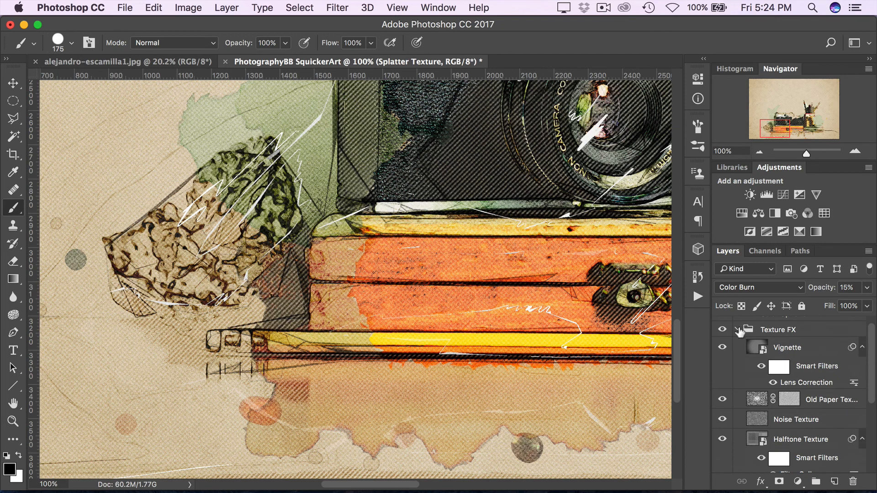
click(739, 331)
click(771, 358)
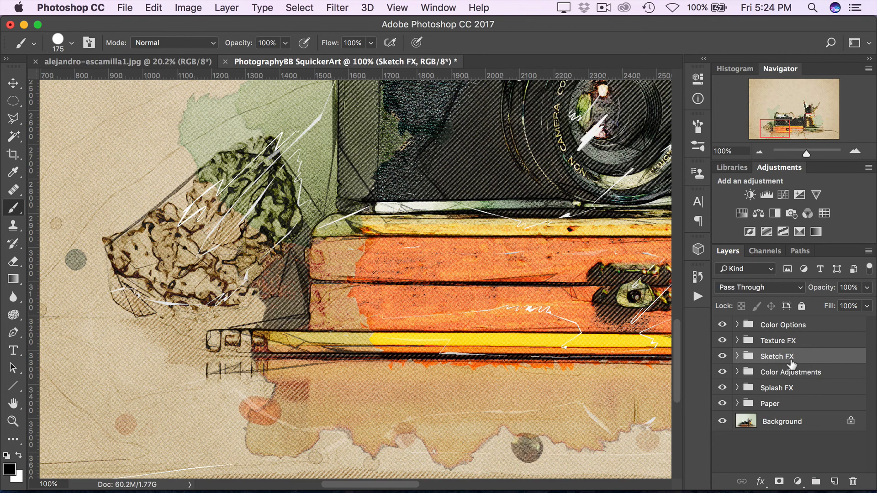
click(737, 357)
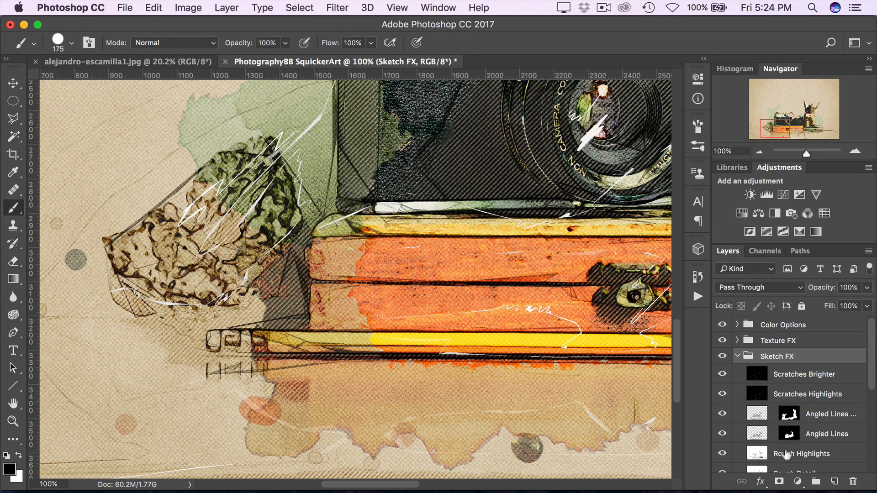
scroll(784, 456, down, 2)
scroll(785, 456, down, 5)
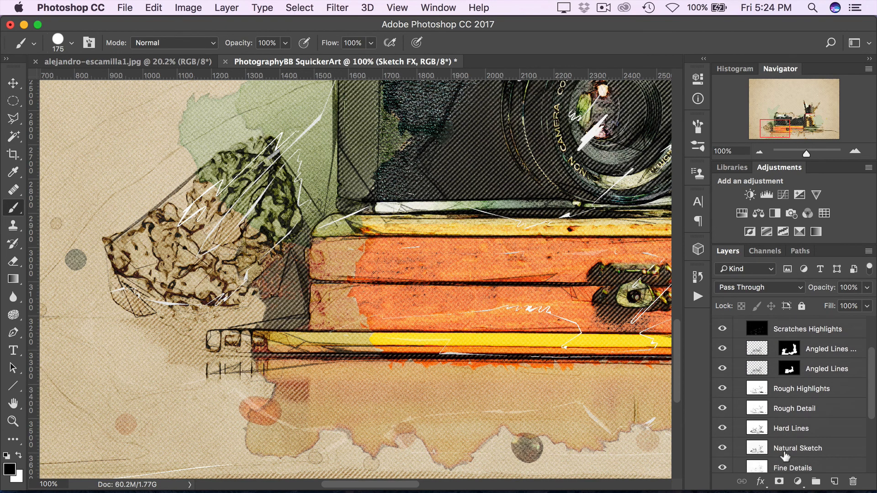
scroll(784, 456, up, 5)
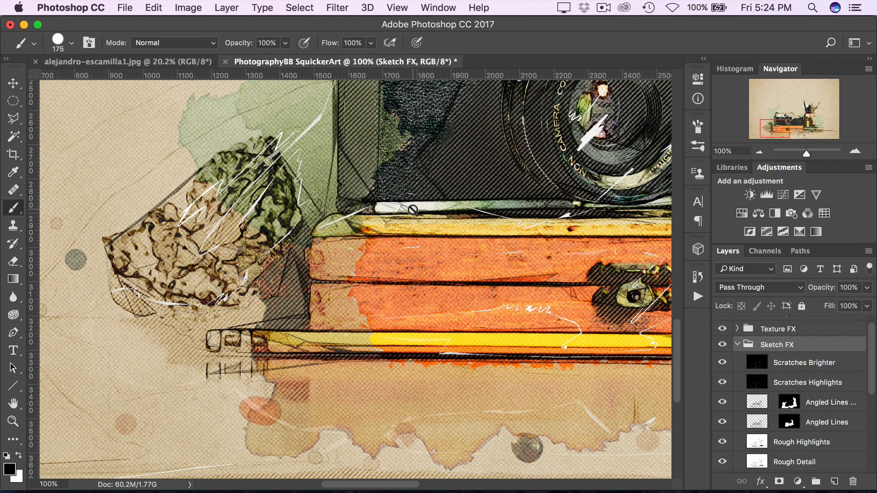
Compare the artwork with and without the Scratches Brighter layer
click(723, 363)
click(722, 363)
click(722, 364)
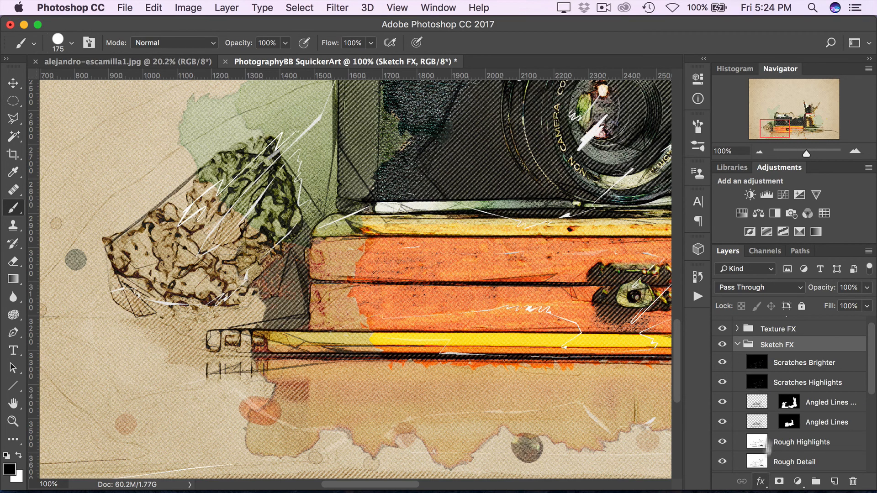
Check the blend mode and opacity settings of the Rough Highlights, Hard Lines and Natural Sketch layers in the Sketch FX group
scroll(773, 447, down, 2)
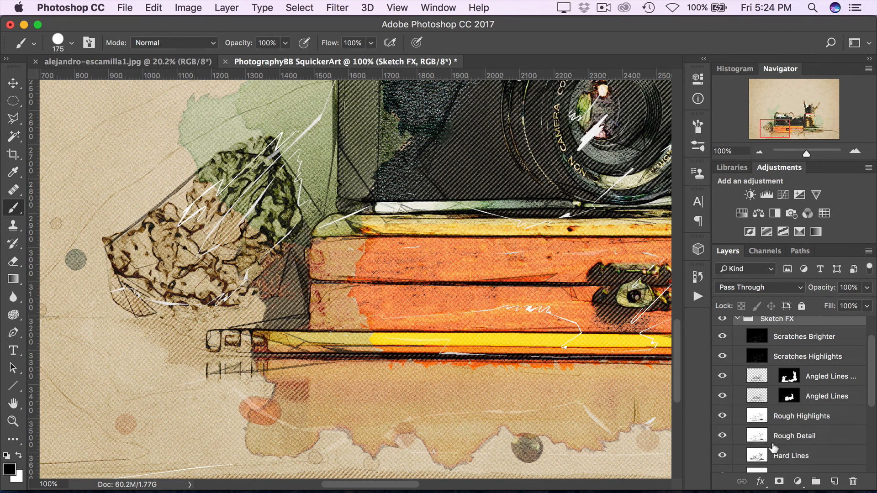
click(791, 421)
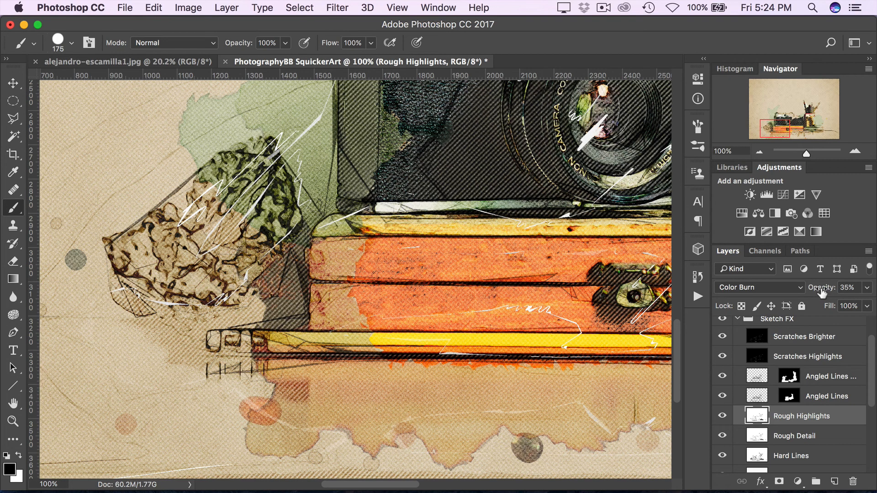
mouse_move(821, 292)
mouse_down()
mouse_move(848, 292)
mouse_move(818, 285)
mouse_up()
click(788, 456)
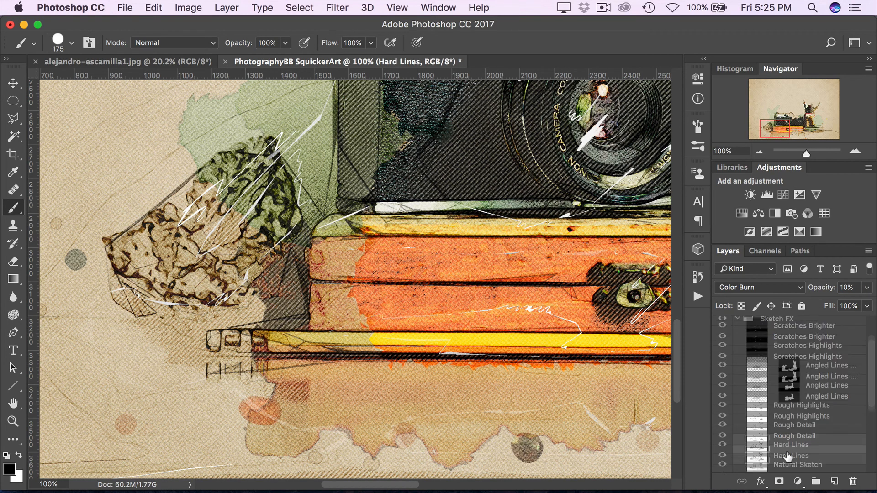
mouse_move(817, 293)
mouse_down()
mouse_move(846, 288)
mouse_move(817, 292)
mouse_up()
click(779, 452)
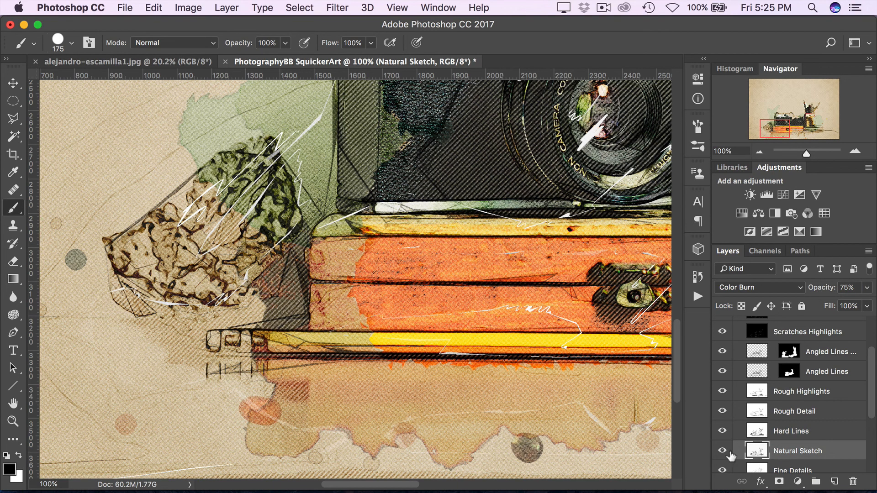
Compare the artwork with and without the Natural Sketch layer, and collapse the Sketch FX group
click(728, 452)
click(727, 452)
scroll(811, 349, up, 4)
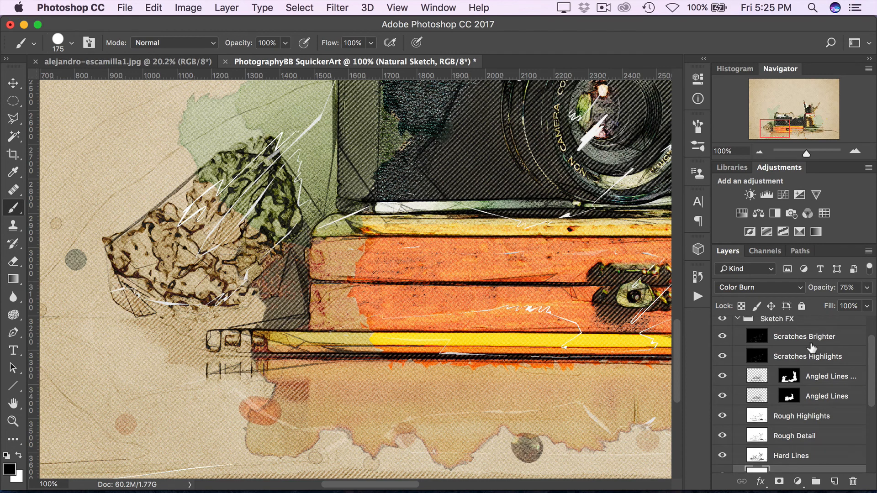
click(738, 357)
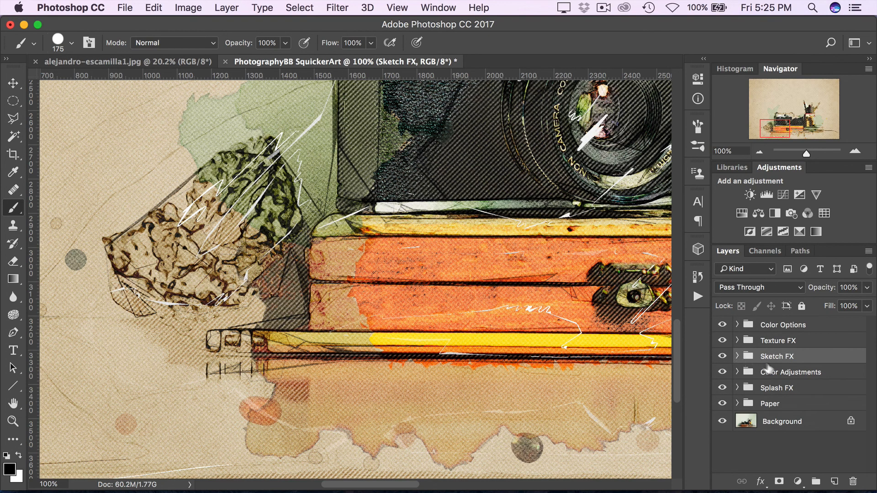
Expand the Color Adjustments group, select the Rough Edges Color layer mask and switch to the Move tool
click(782, 377)
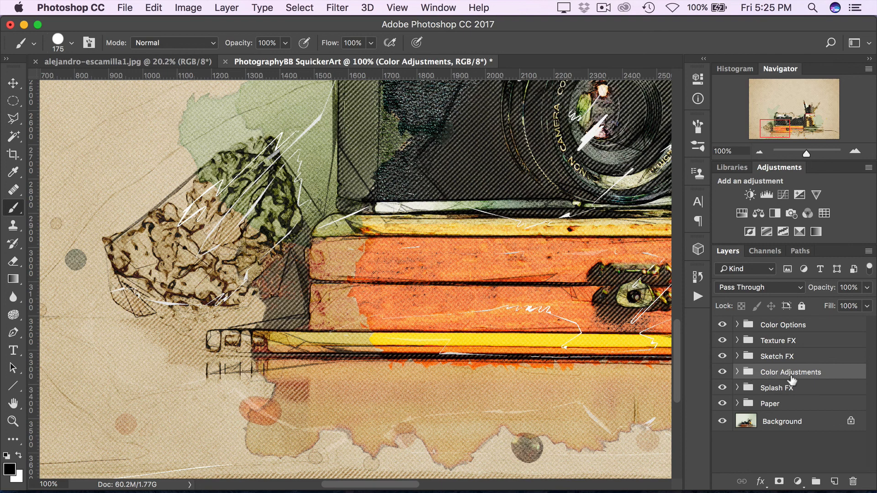
click(737, 373)
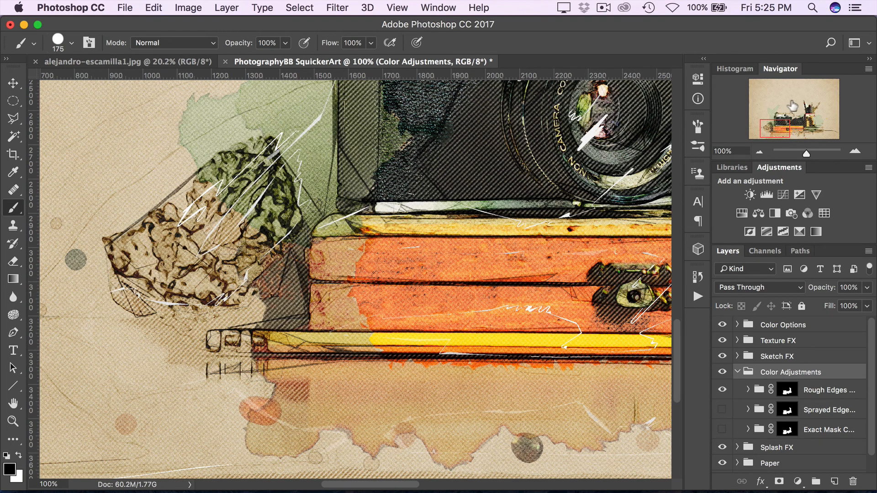
drag(773, 125, 796, 126)
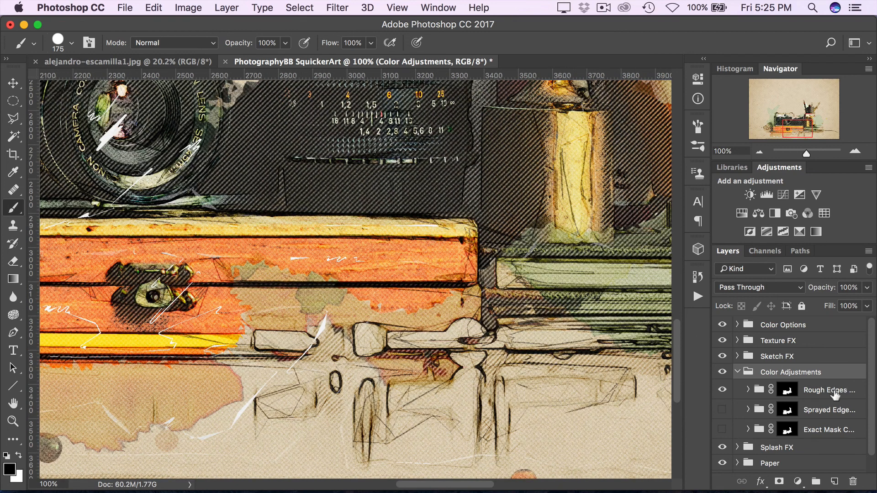
click(795, 391)
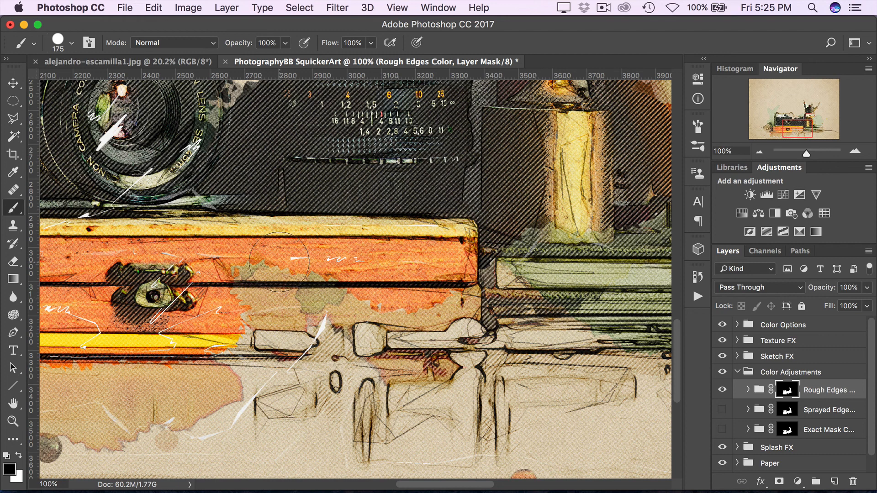
key(v)
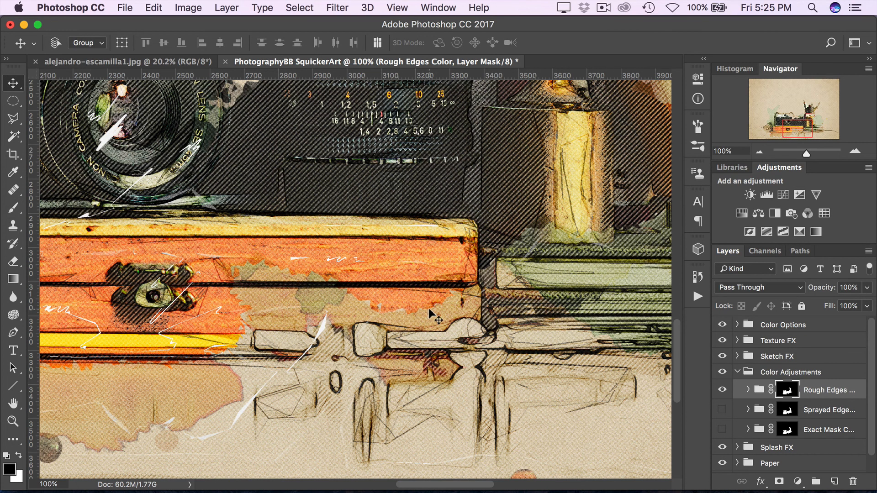
Compare the Rough Edges Color and Sprayed Edges Color groups on the books below the camera, showing one at a time
click(721, 391)
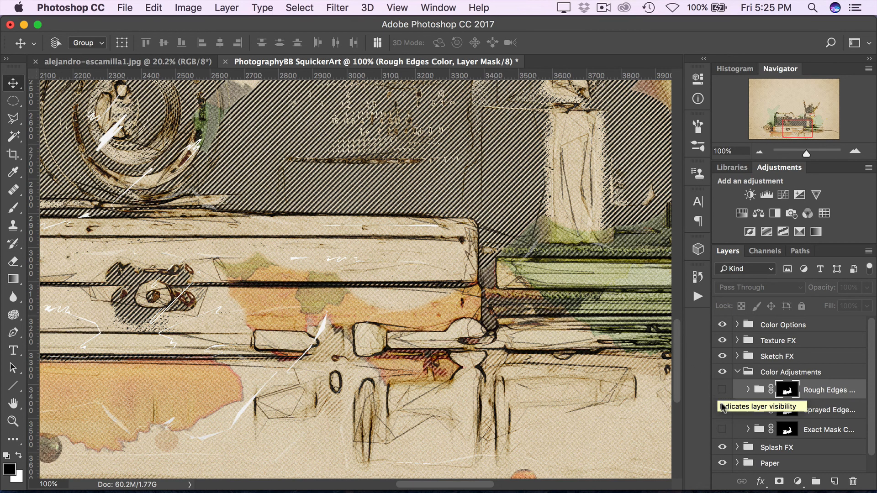
click(722, 410)
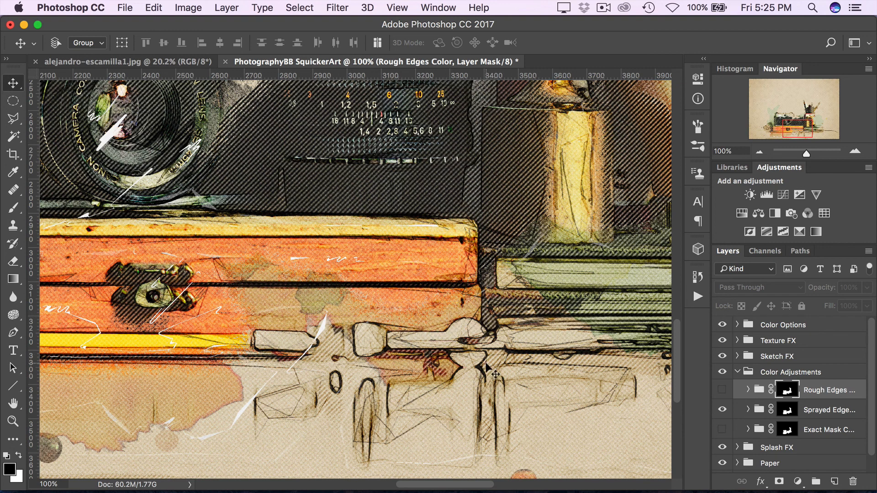
click(722, 390)
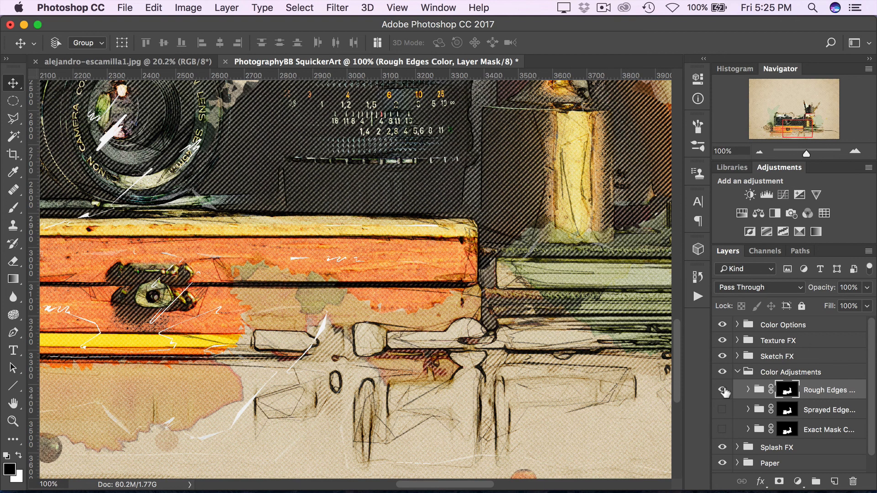
click(723, 390)
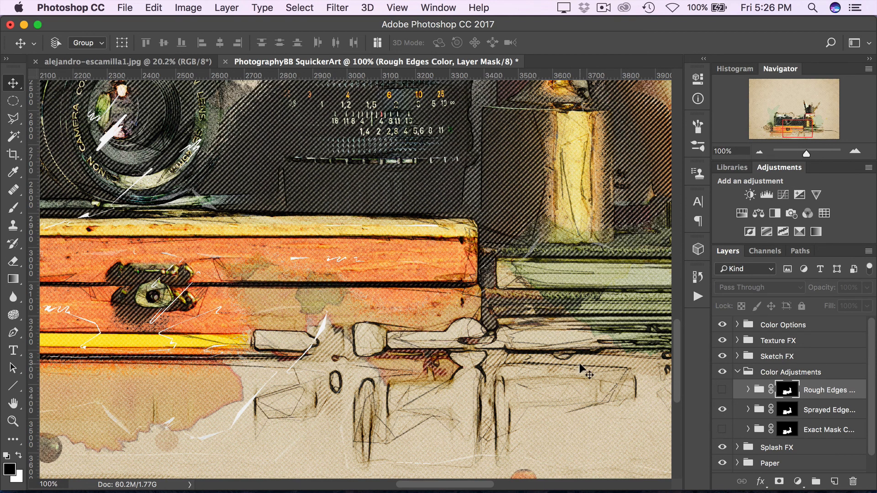
Hide the Sprayed Edges Color group and preview the Exact Mask Color group in its place
click(723, 410)
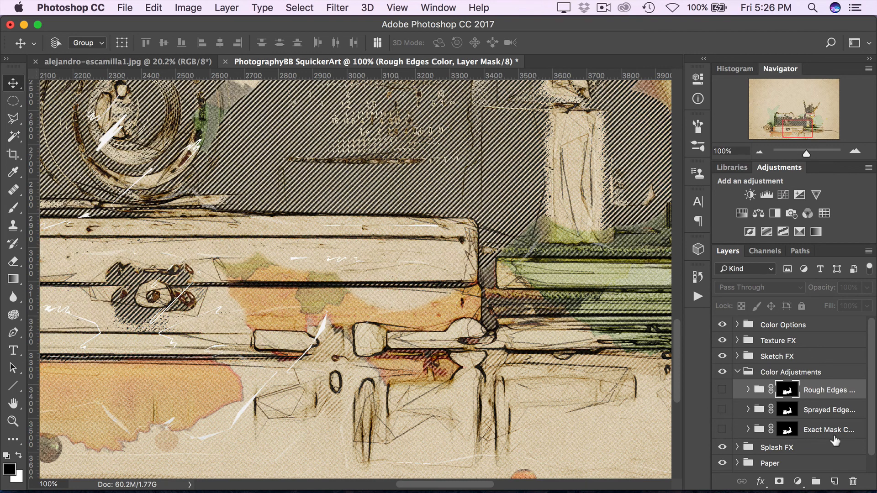
click(736, 432)
click(722, 429)
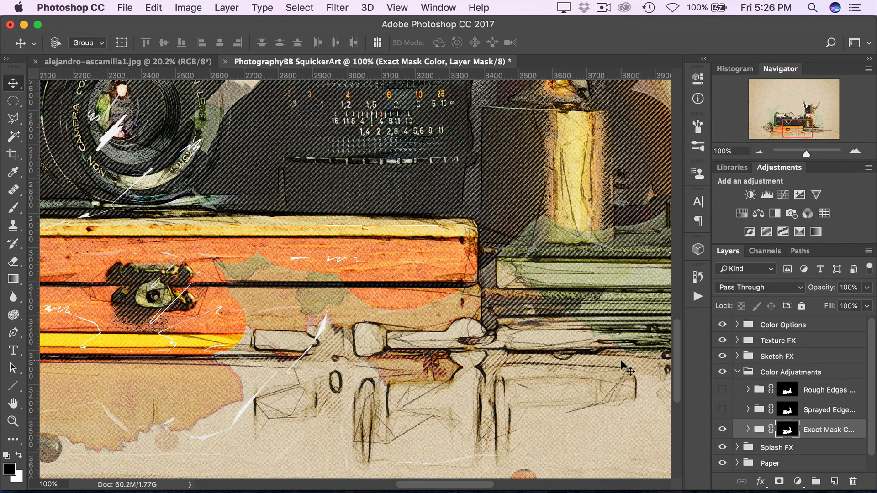
Switch the visible color group from Exact Mask Color to Sprayed Edges Color, and expand it to show its layers
click(722, 429)
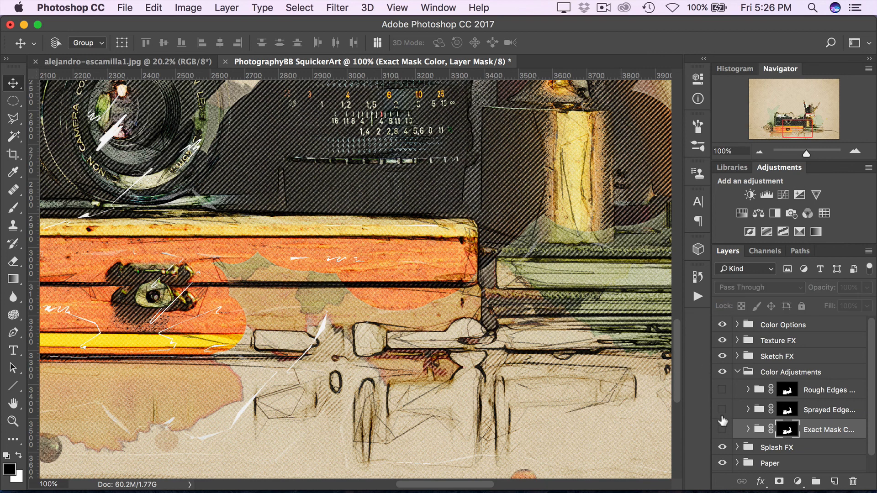
click(722, 409)
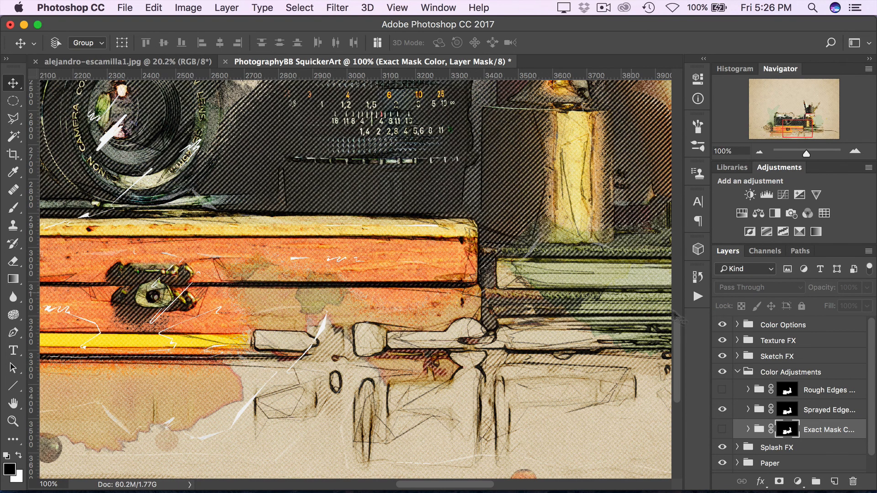
click(747, 410)
scroll(787, 412, down, 4)
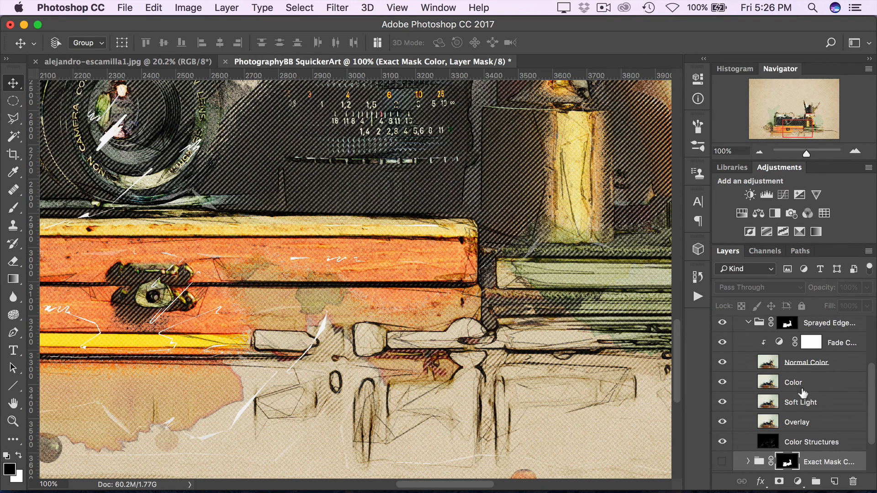
Try a Lightness of -15 on the Fade Color adjustment in the Sprayed Edges Color group, and set it back to 0
double_click(778, 343)
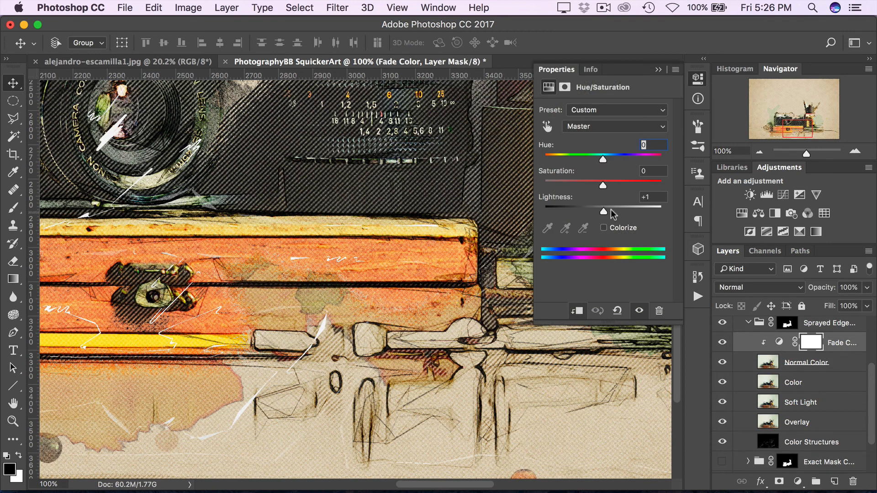
mouse_move(604, 210)
mouse_down()
mouse_move(615, 209)
mouse_move(593, 209)
mouse_up()
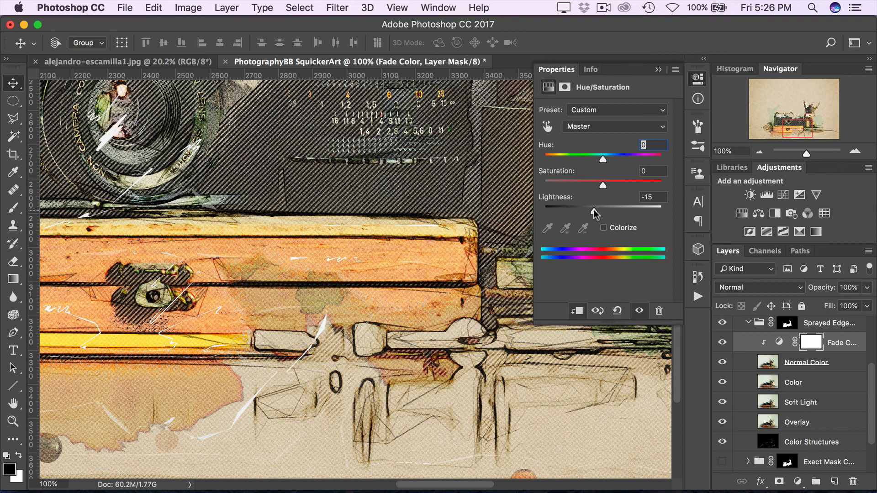
double_click(646, 197)
text(0)
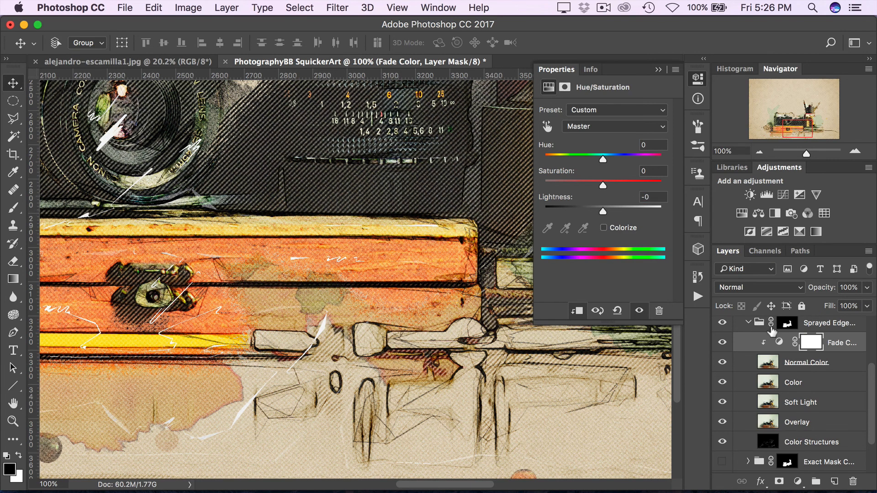
Collapse the Sprayed Edges Color and Color Adjustments groups, and expand the Splash FX group with the pine cone area in view
click(749, 323)
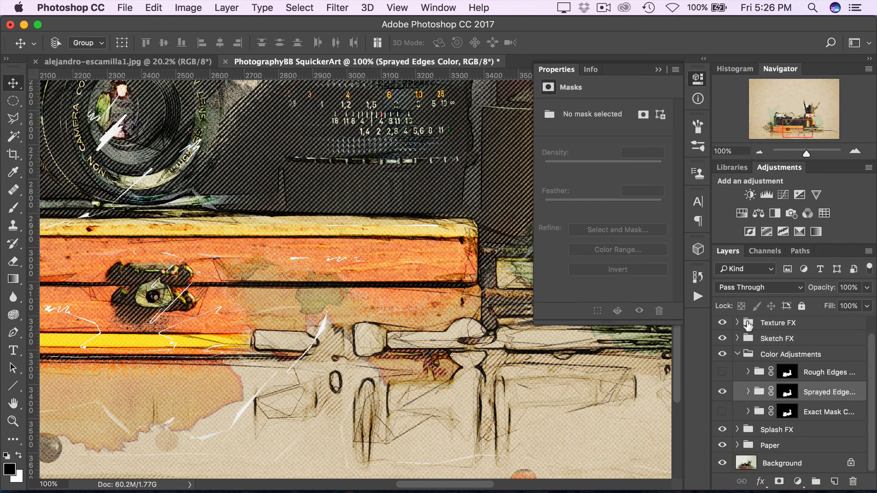
click(738, 356)
click(812, 392)
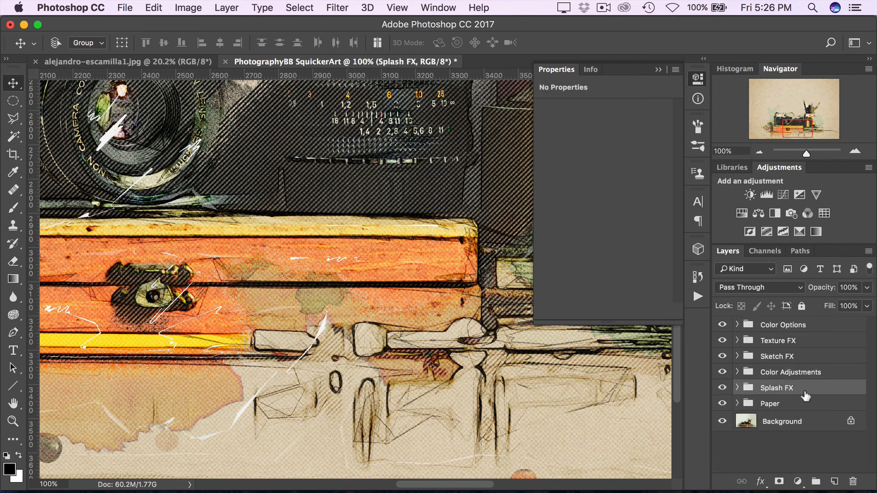
click(737, 387)
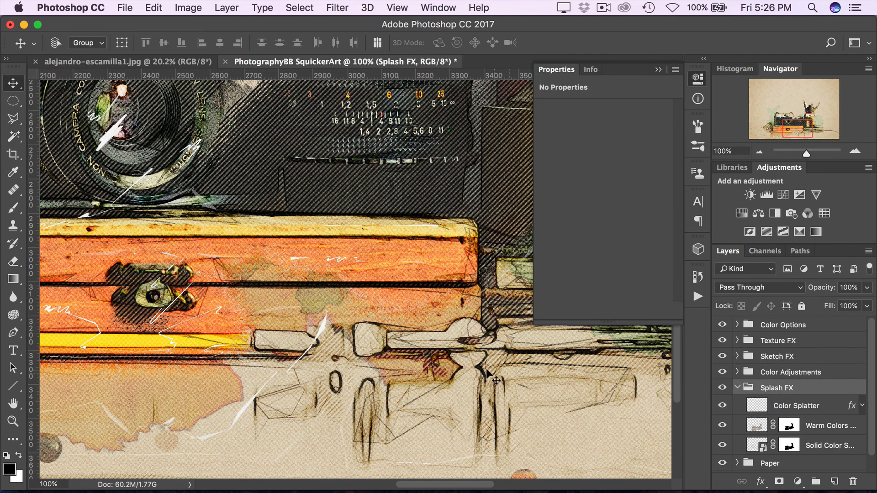
drag(798, 133, 774, 133)
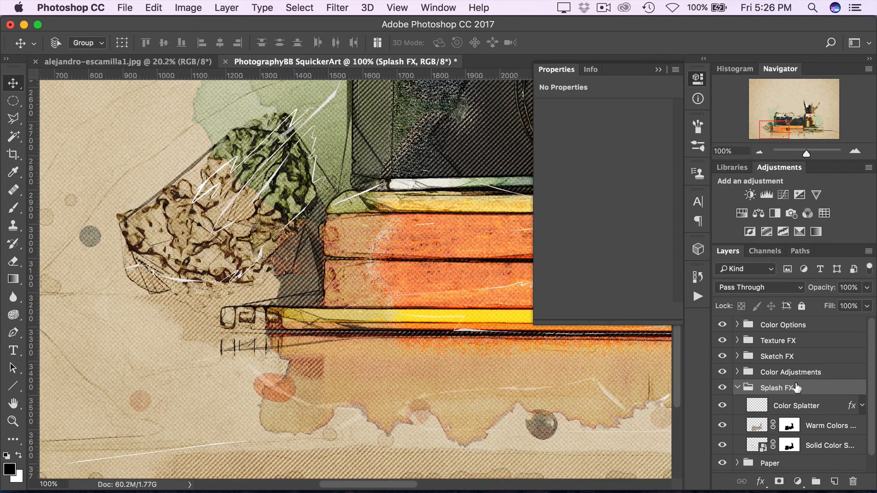
Compare the background around the pine cone with and without the Color Splatter layer, and check its opacity control
click(790, 407)
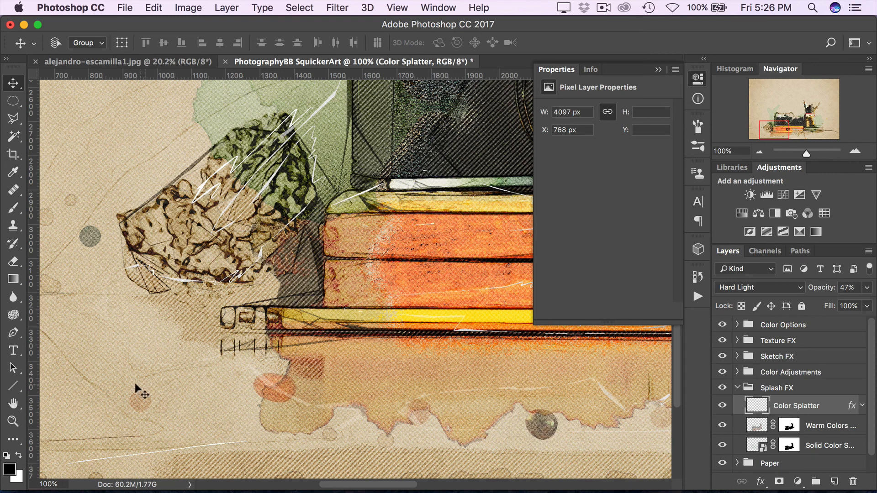
click(721, 406)
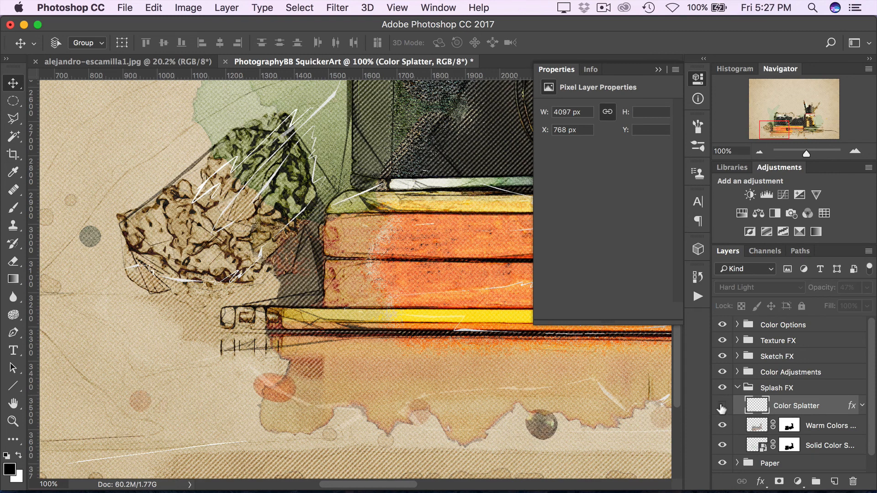
click(721, 406)
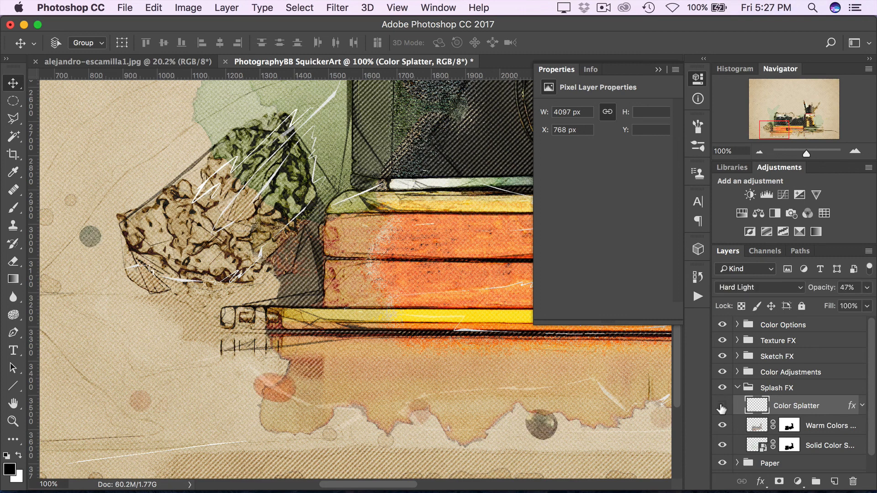
click(721, 406)
click(722, 406)
drag(820, 289, 827, 289)
Close the Properties display and compare the artwork with and without the Warm Colors Splash layer
click(816, 430)
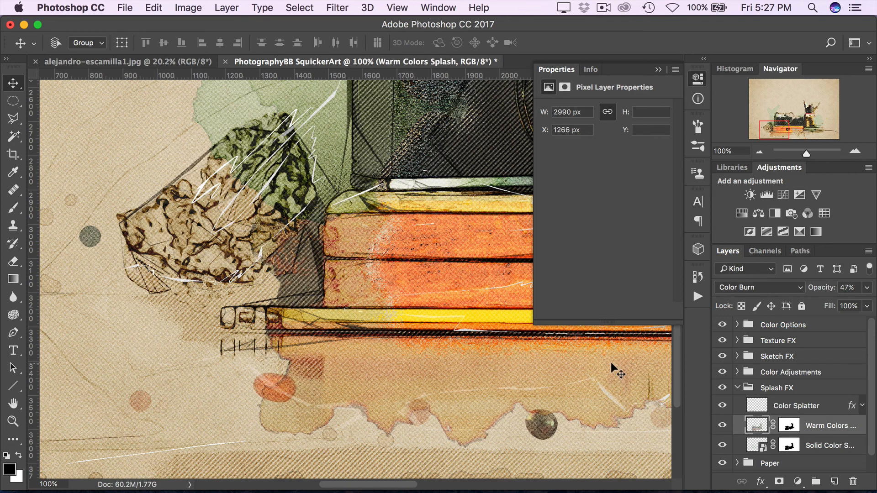
click(658, 69)
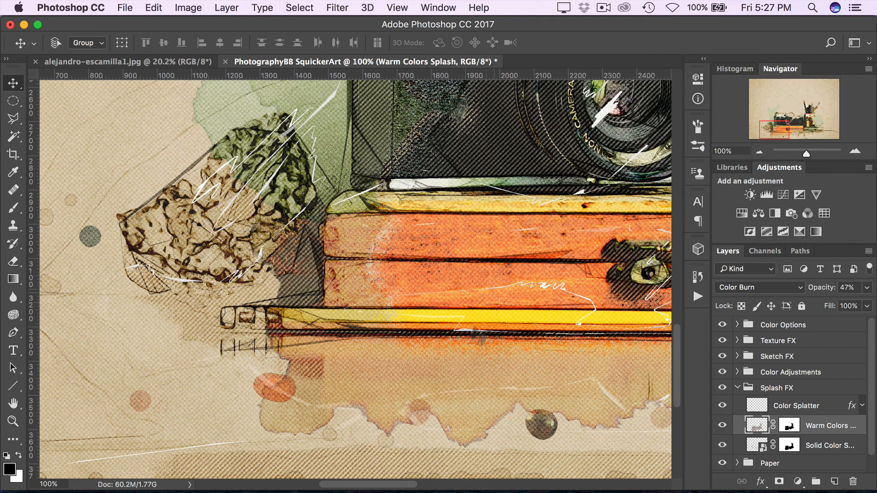
click(723, 426)
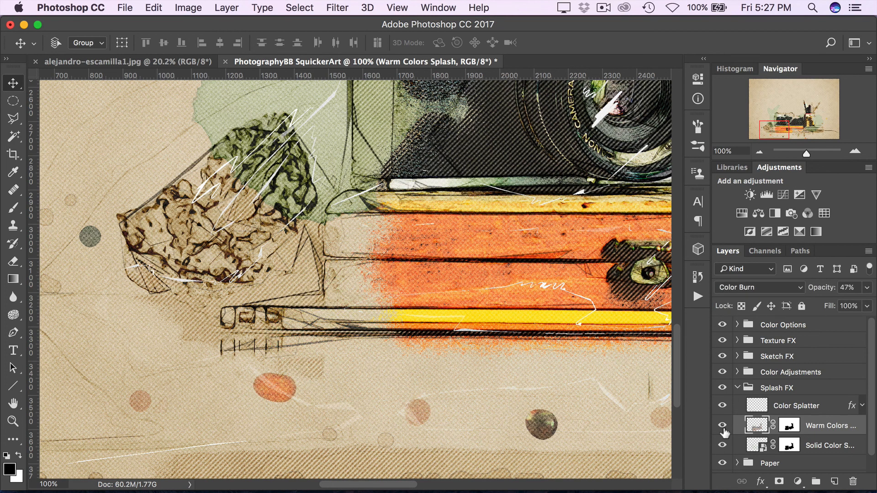
click(723, 426)
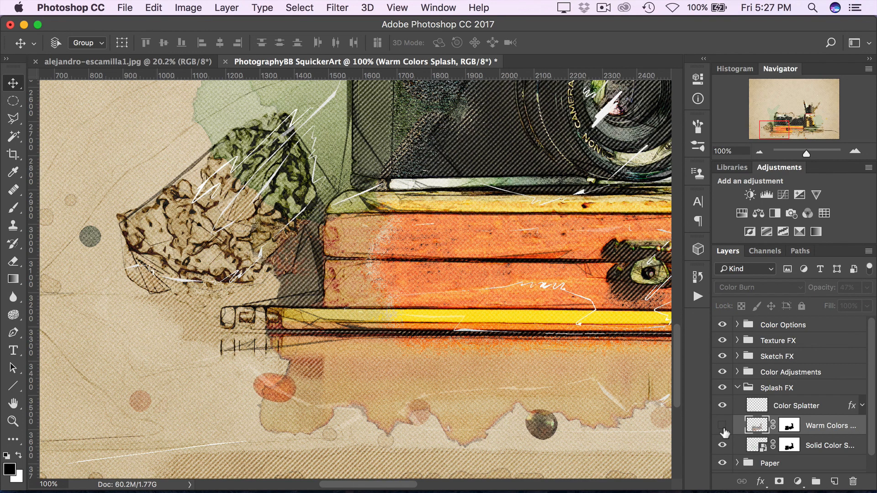
click(722, 425)
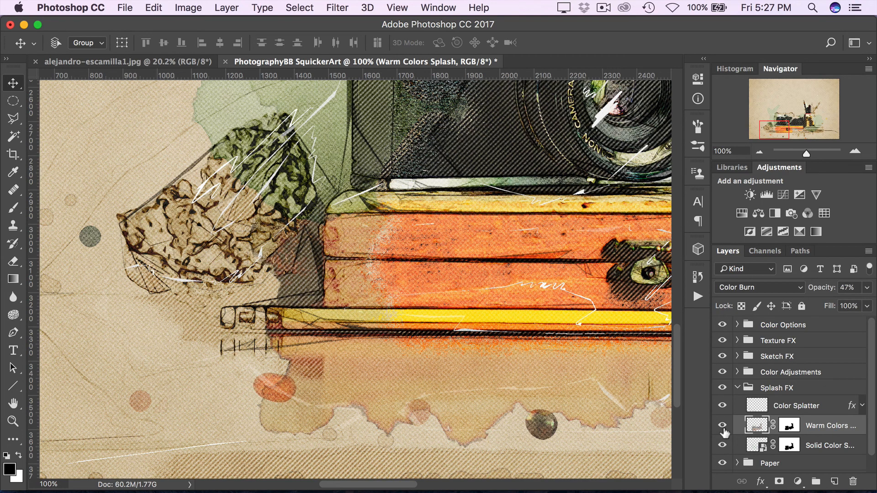
Compare the orange box area at 75% zoom with and without the Warm Colors Splash layer
double_click(723, 151)
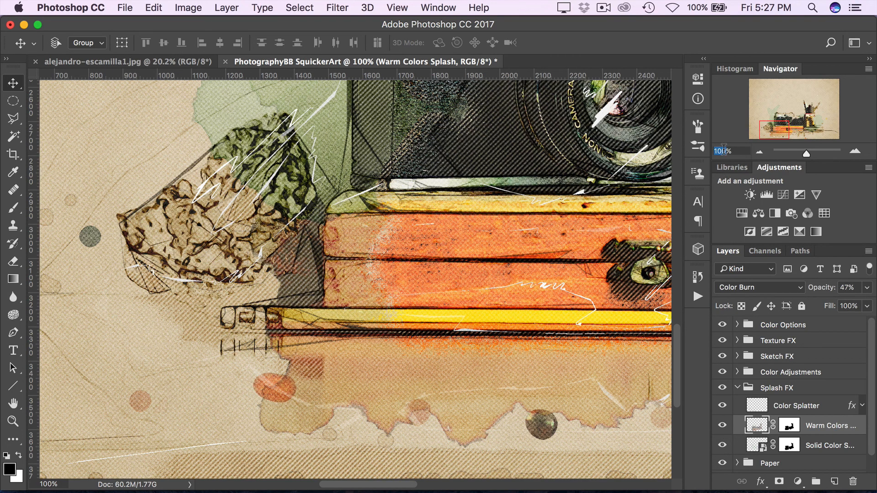
text(75)
key(Return)
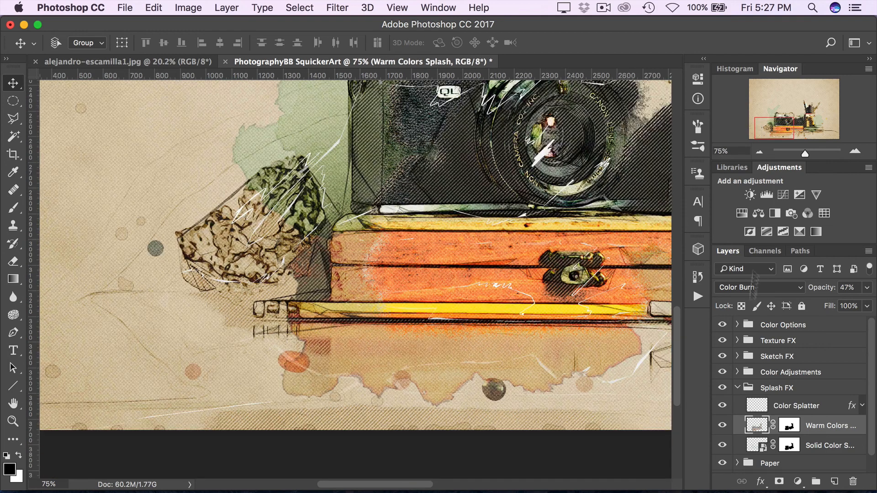
drag(780, 133, 780, 130)
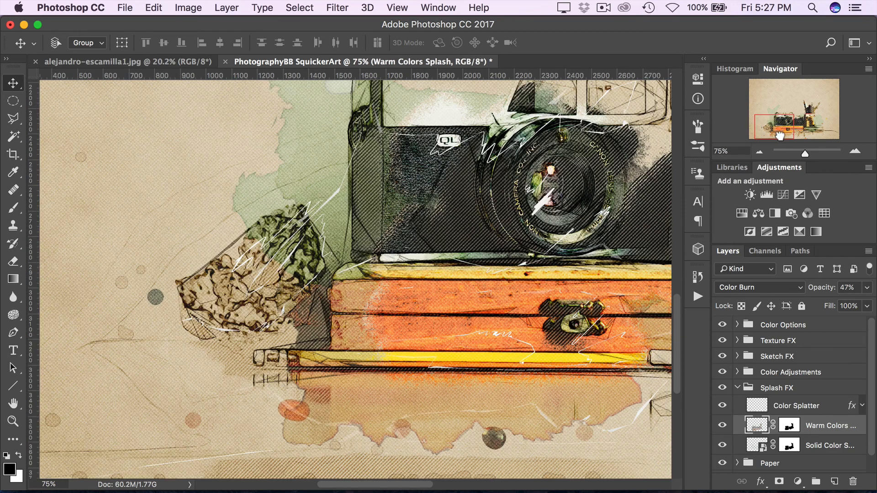
click(723, 427)
click(722, 428)
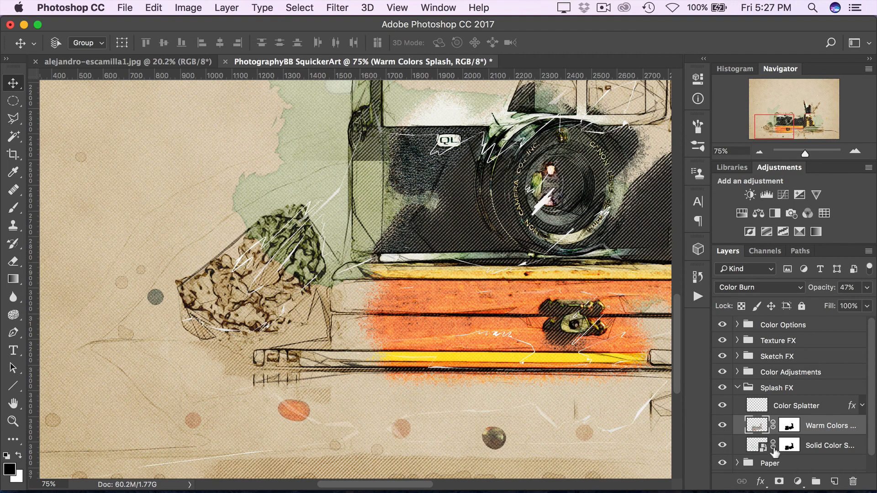
Select the Solid Color Splash layer and compare the area around the camera with and without it
click(830, 445)
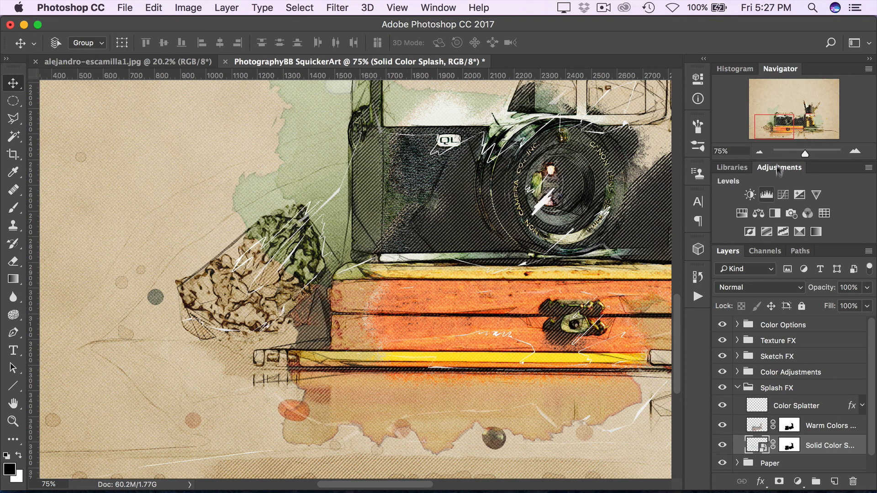
drag(773, 133, 774, 128)
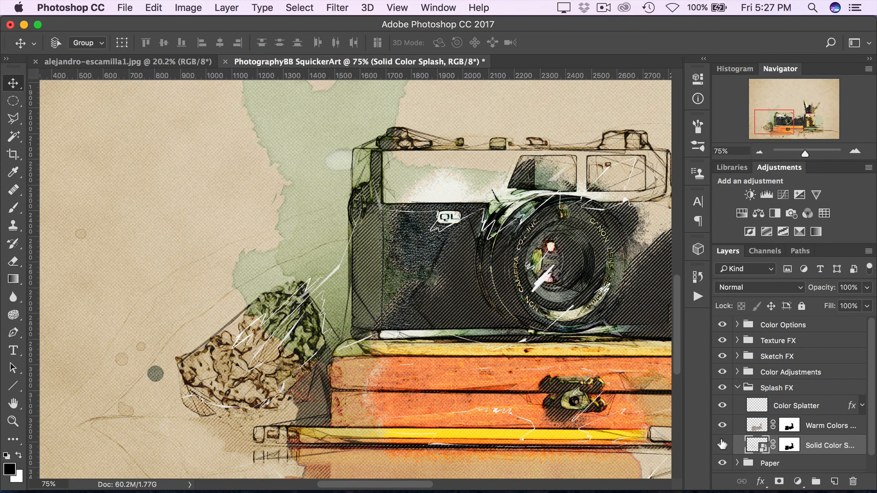
click(722, 446)
click(722, 444)
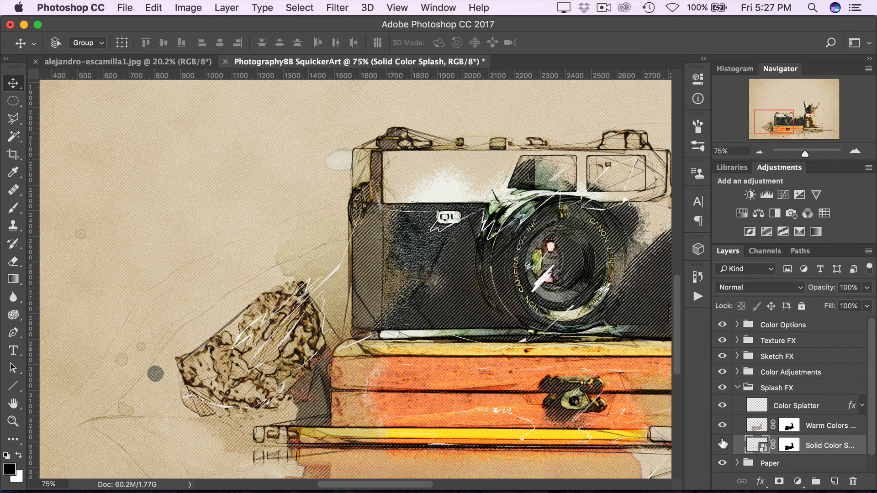
click(722, 444)
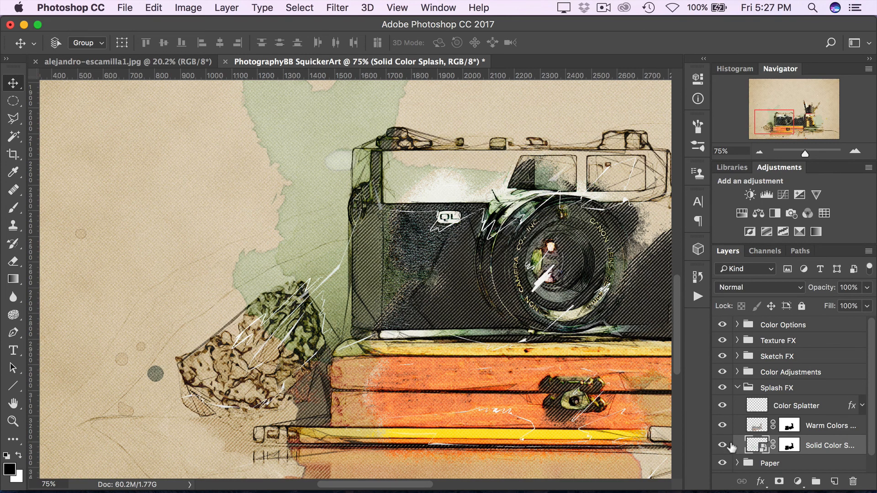
Change the Color Overlay inside the Solid Color Splash smart object to a muted pinkish purple, and save and close its file
double_click(762, 447)
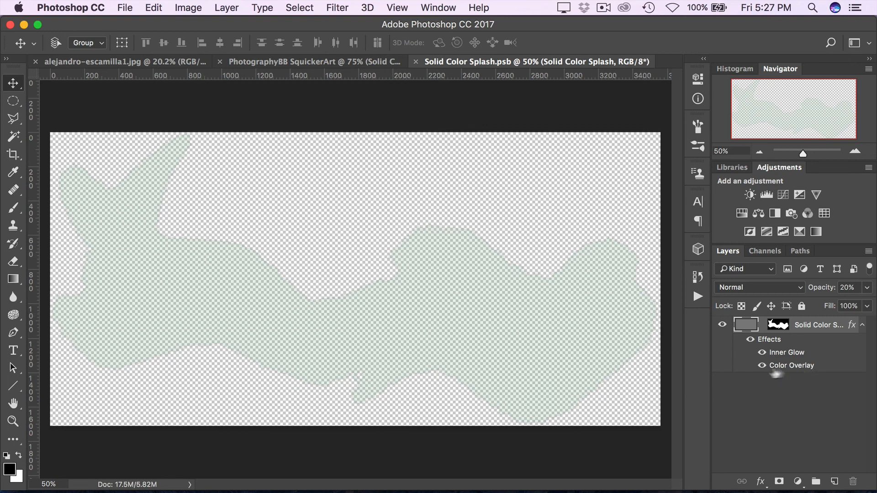
double_click(804, 368)
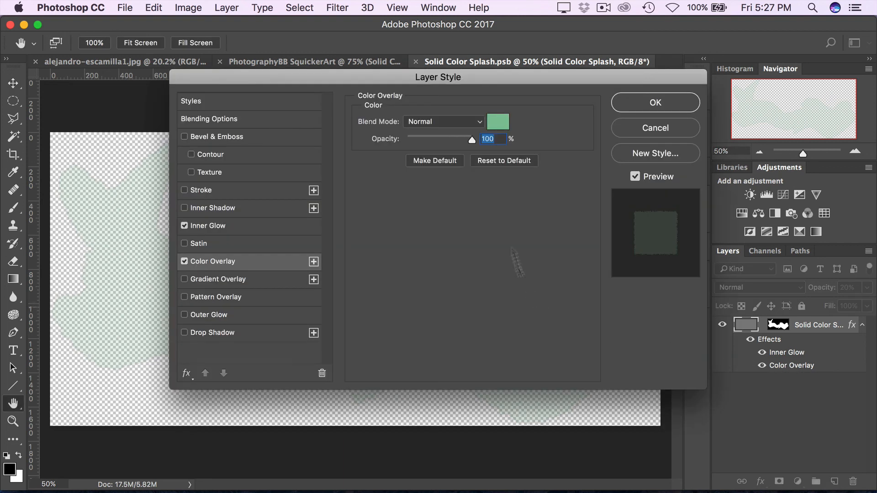
click(503, 122)
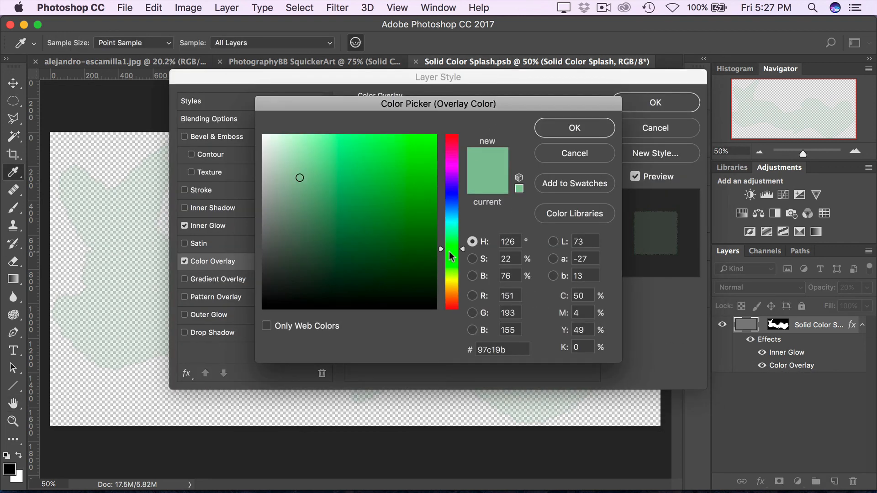
drag(450, 236, 450, 169)
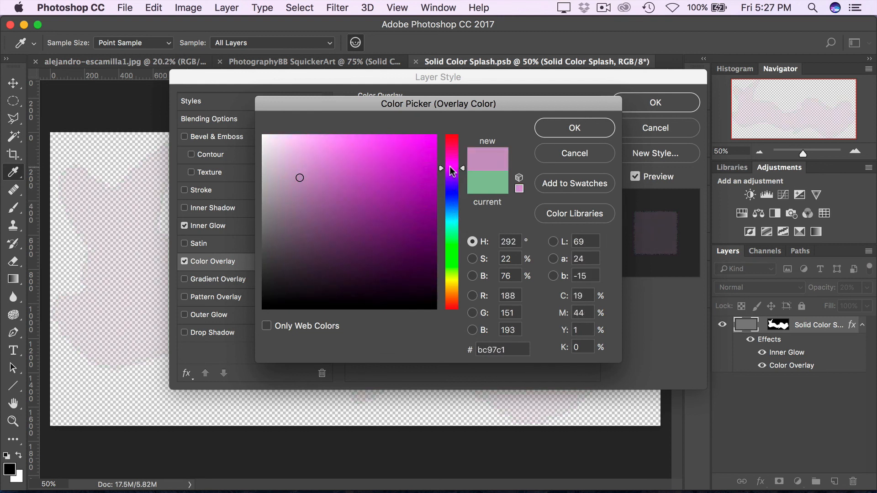
drag(311, 185, 305, 180)
click(590, 125)
click(663, 104)
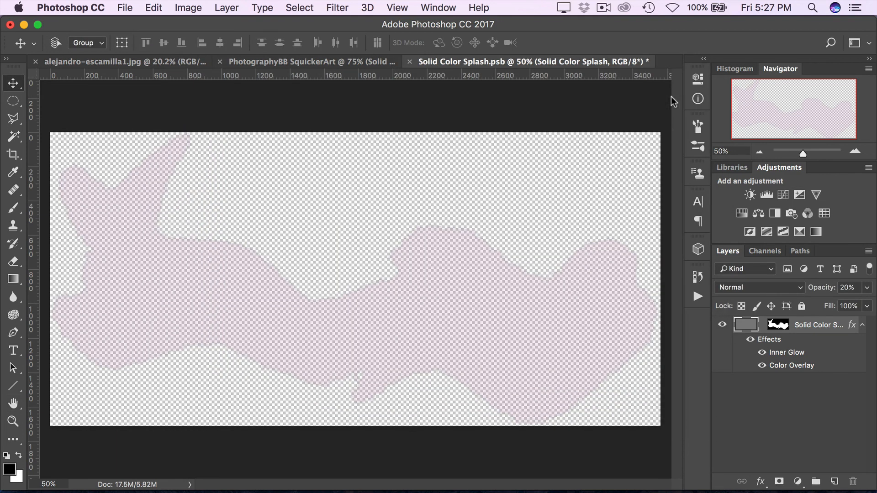
click(409, 62)
click(554, 192)
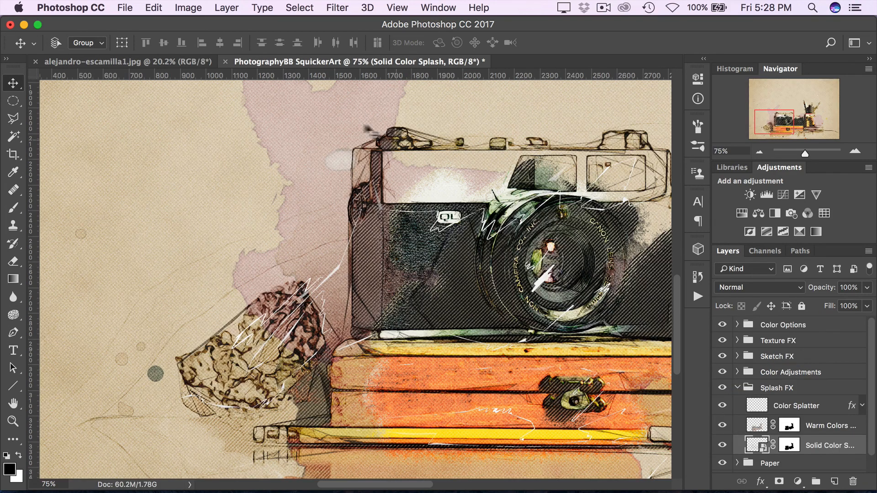
Collapse the Splash FX group, then select and expand the Paper group
drag(758, 139, 762, 132)
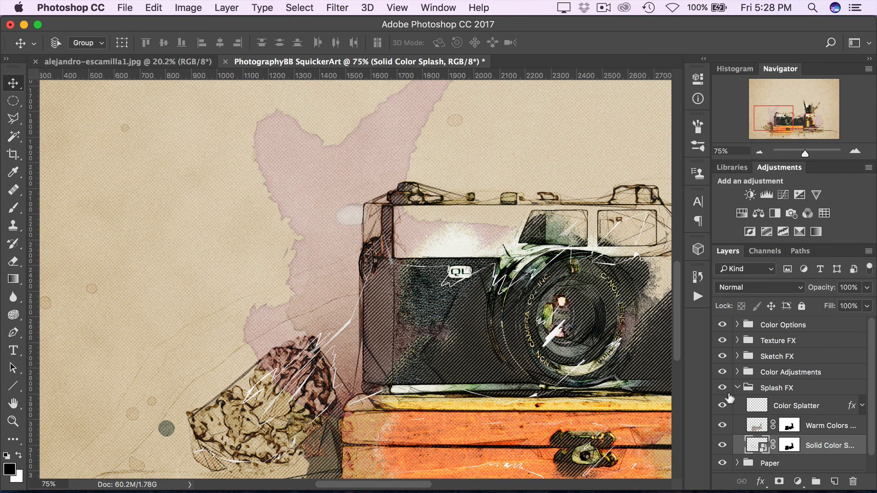
click(735, 389)
click(778, 404)
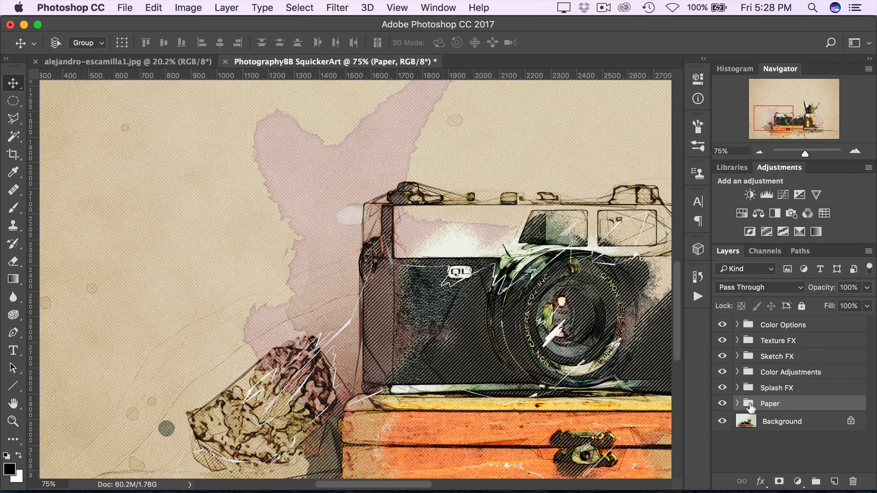
click(737, 405)
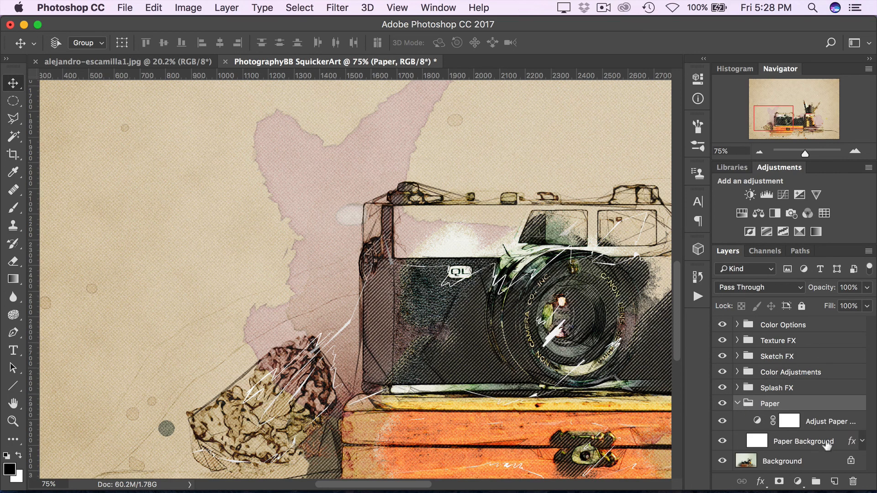
Set the Adjust Paper Color adjustment to Hue +17, Saturation -76 and Lightness +30, and close its properties with the whole artwork in view
double_click(758, 421)
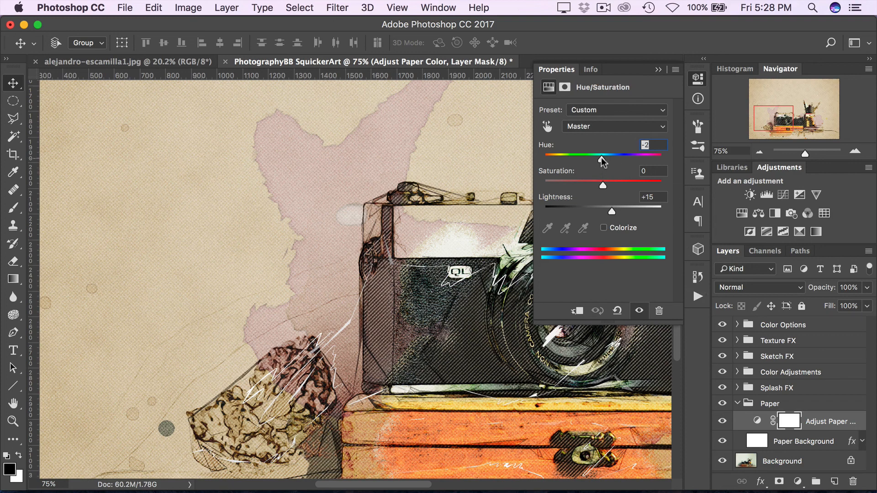
mouse_move(601, 157)
mouse_down()
mouse_move(586, 159)
mouse_move(613, 157)
mouse_up()
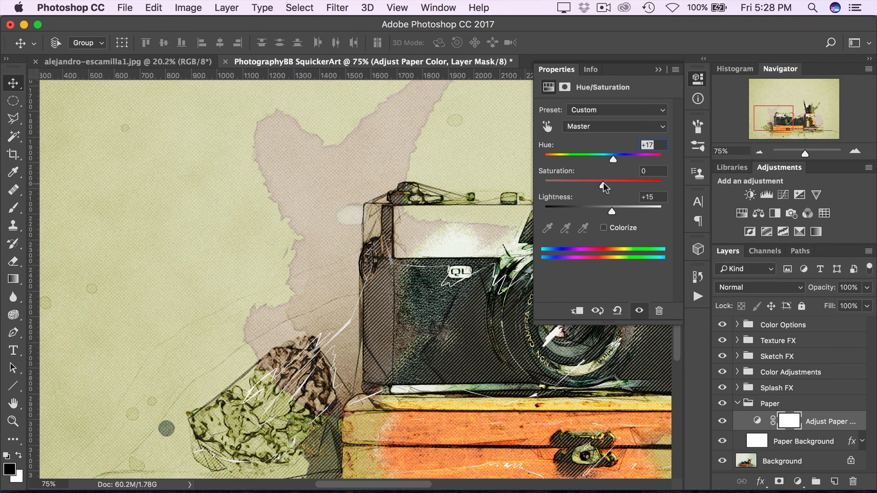
drag(602, 184, 558, 182)
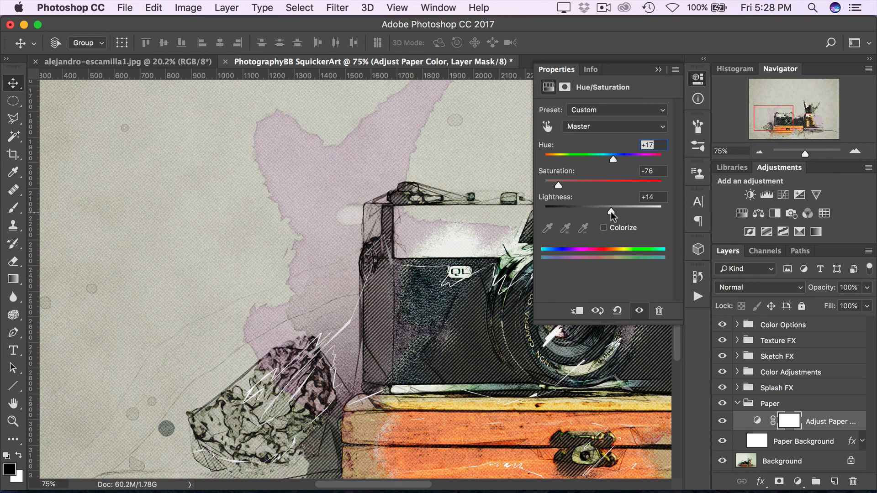
mouse_move(610, 212)
mouse_down()
mouse_move(599, 210)
mouse_move(620, 210)
mouse_up()
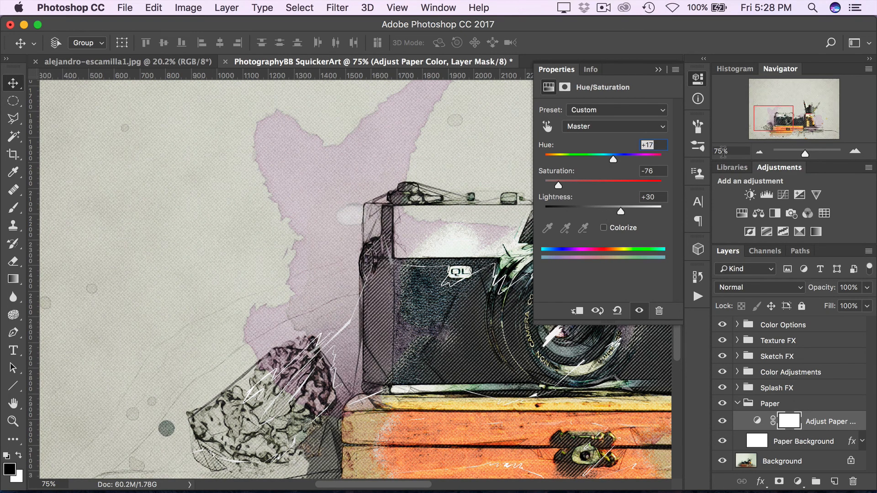
text(25)
key(Return)
click(659, 69)
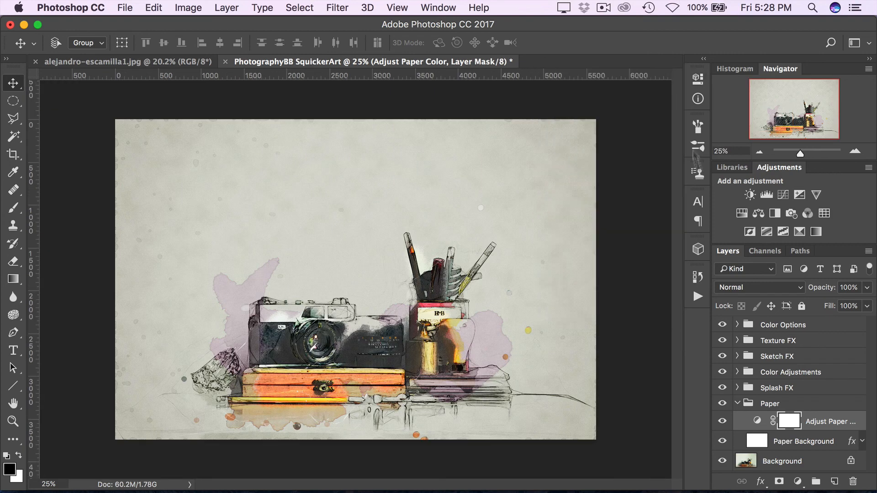